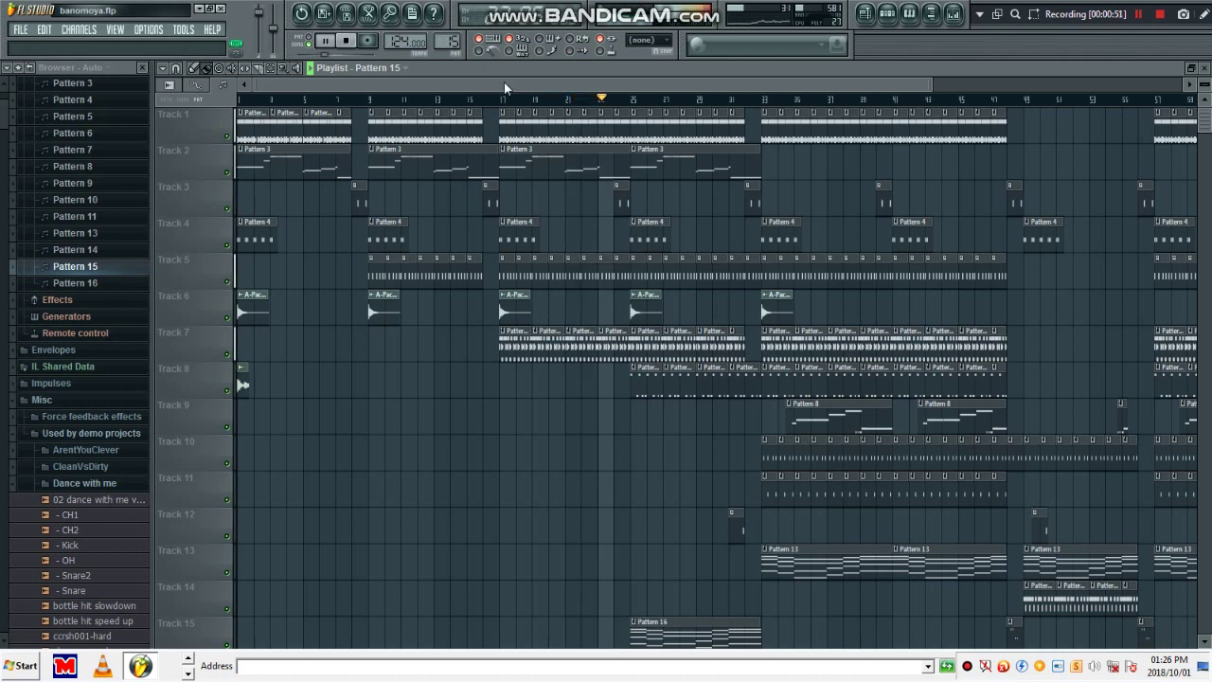
Step: Follow the song's playback through the playlist arrangement to its final section and stop it
{"action": "left_click_drag", "start_coordinate": [511, 83], "coordinate": [618, 86]}
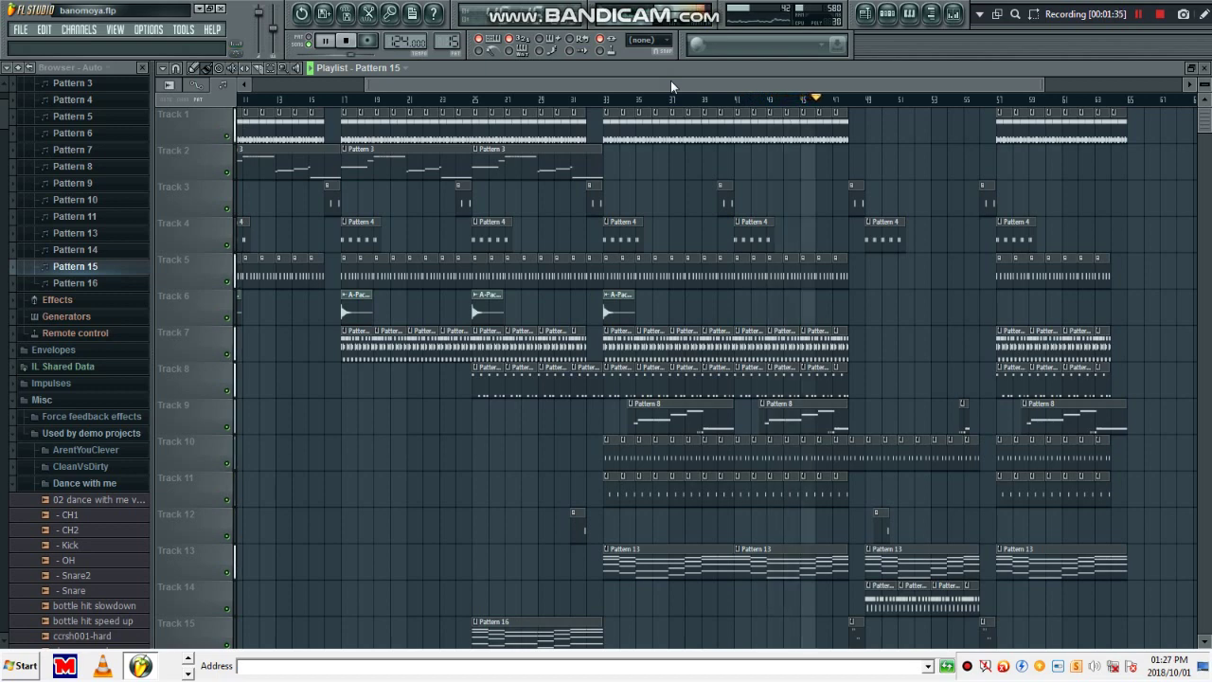
{"action": "left_click_drag", "start_coordinate": [670, 80], "coordinate": [705, 92]}
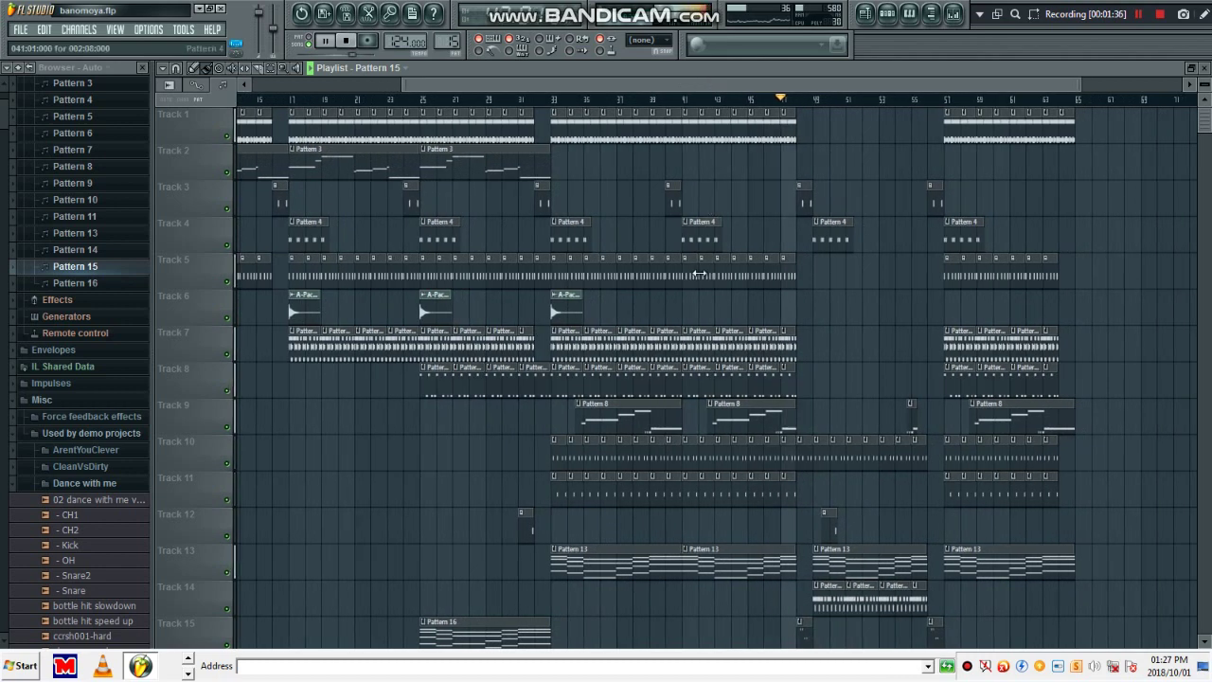
{"action": "scroll", "coordinate": [696, 276], "scroll_direction": "down", "scroll_amount": 2}
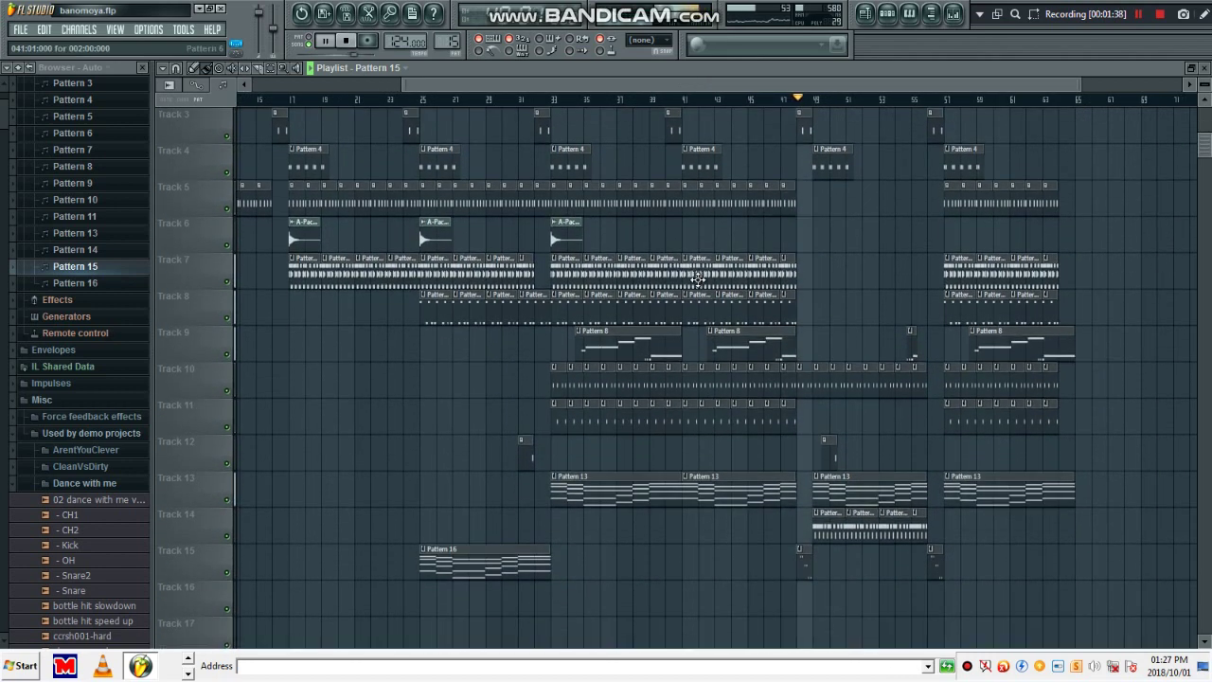
{"action": "scroll", "coordinate": [696, 277], "scroll_direction": "up", "scroll_amount": 2}
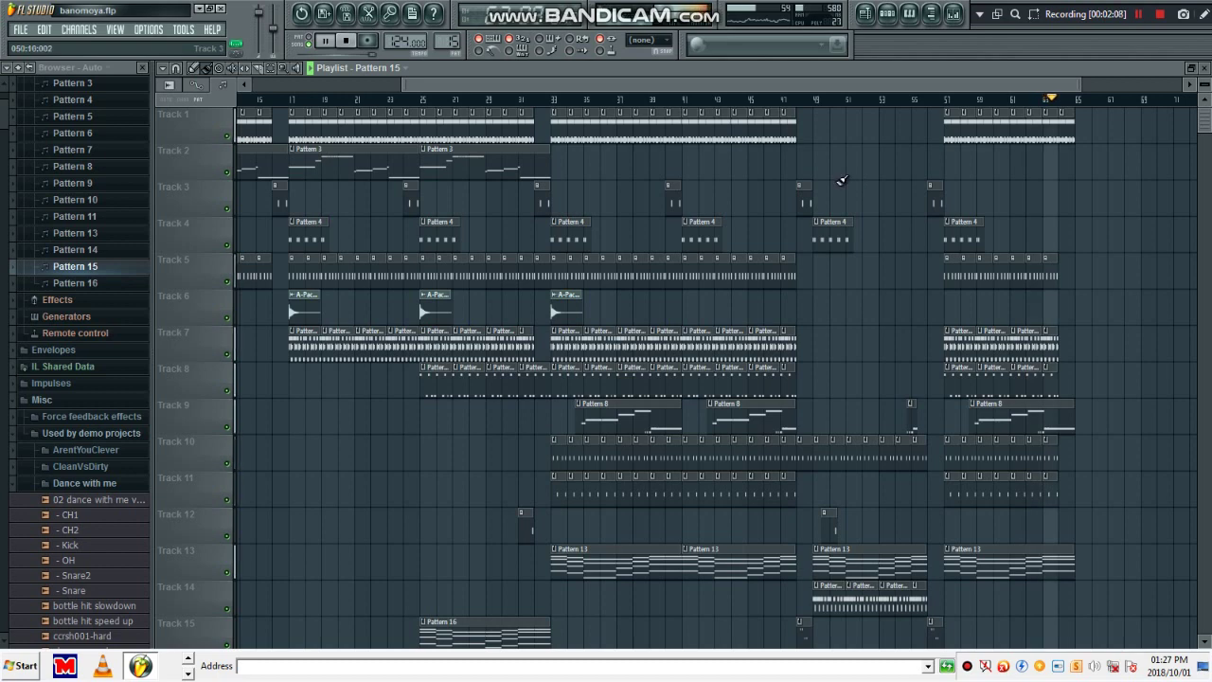
{"action": "left_click", "coordinate": [347, 43]}
Step: Open Pattern 1 from the start of Track 1 and play it in the step sequencer
{"action": "left_click_drag", "start_coordinate": [422, 81], "coordinate": [266, 96]}
{"action": "double_click", "coordinate": [284, 118]}
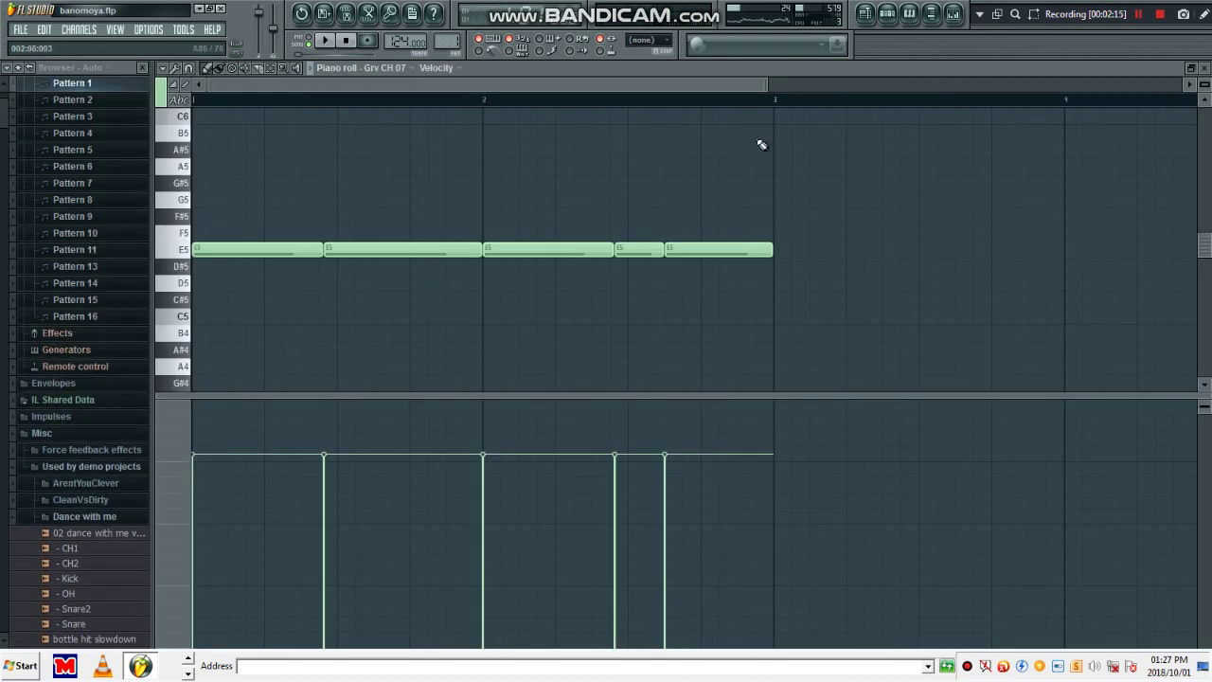
{"action": "key", "text": "F6"}
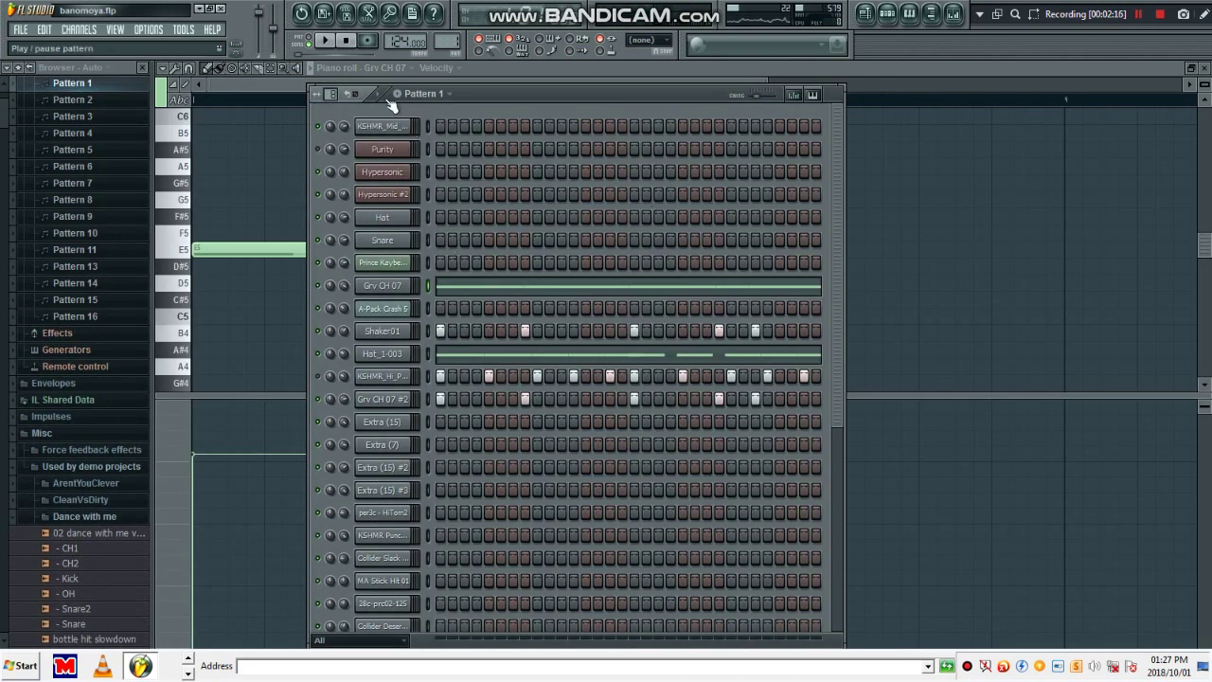
{"action": "key", "text": "space"}
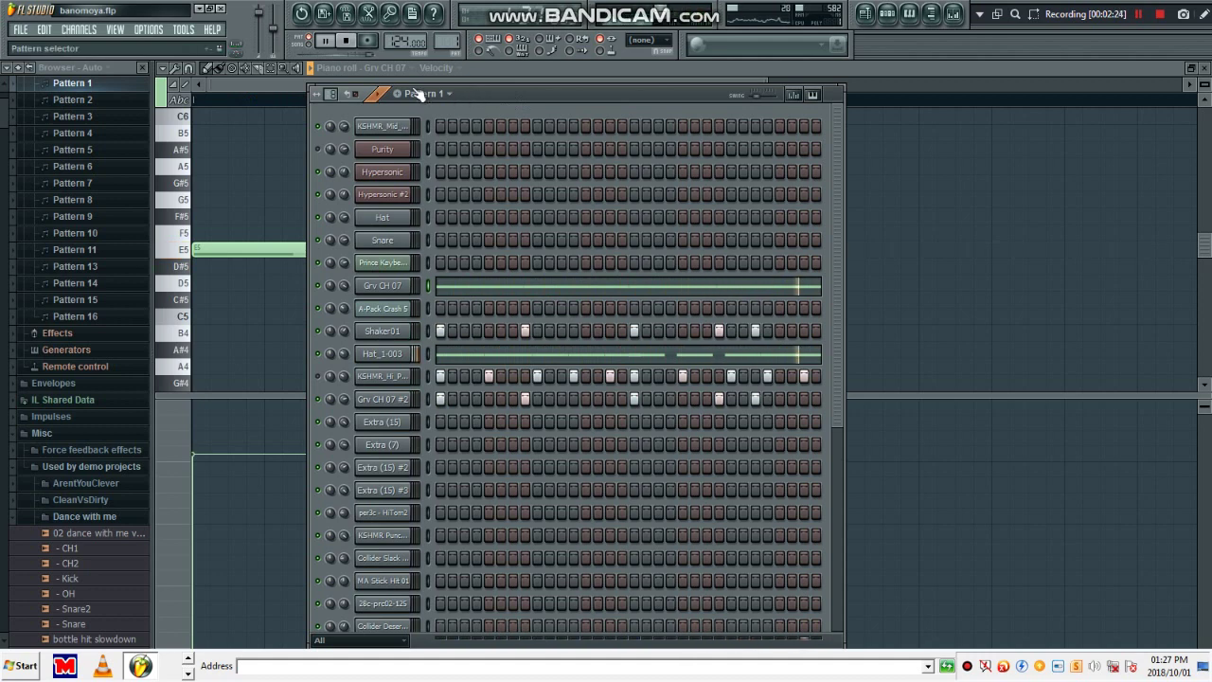
Step: Switch the step sequencer to Pattern 2, audition it on its own and stop playback
{"action": "scroll", "coordinate": [433, 92], "scroll_direction": "down", "scroll_amount": 1}
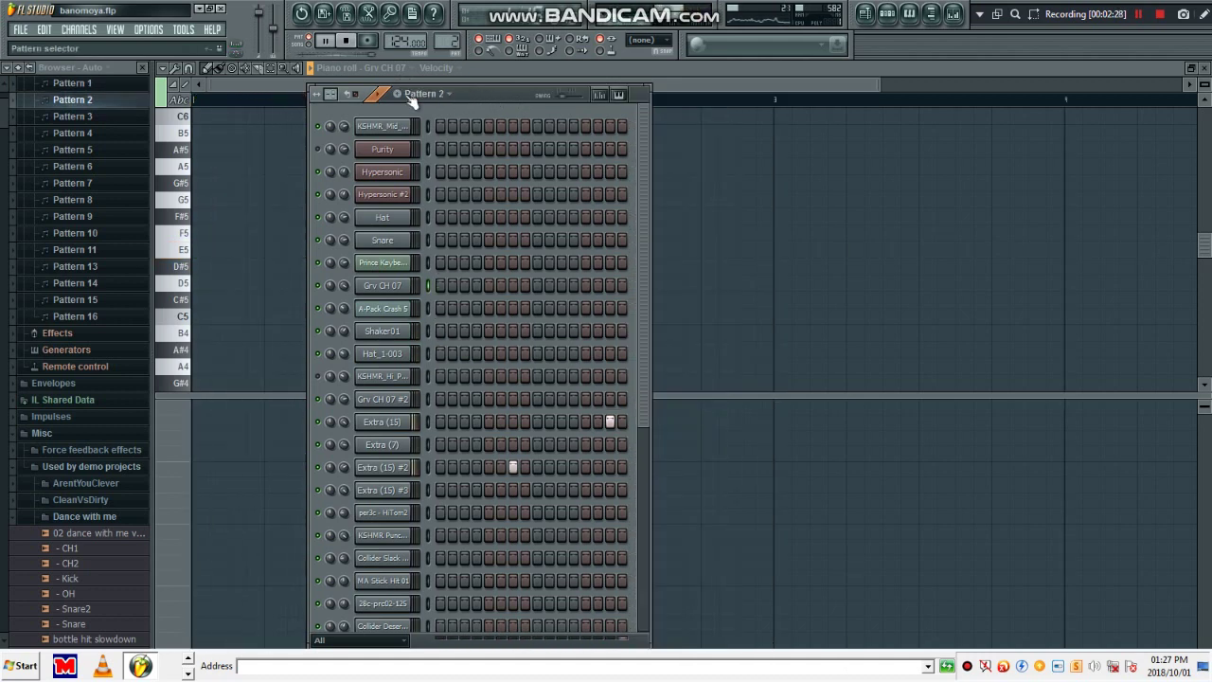
{"action": "left_click", "coordinate": [348, 43]}
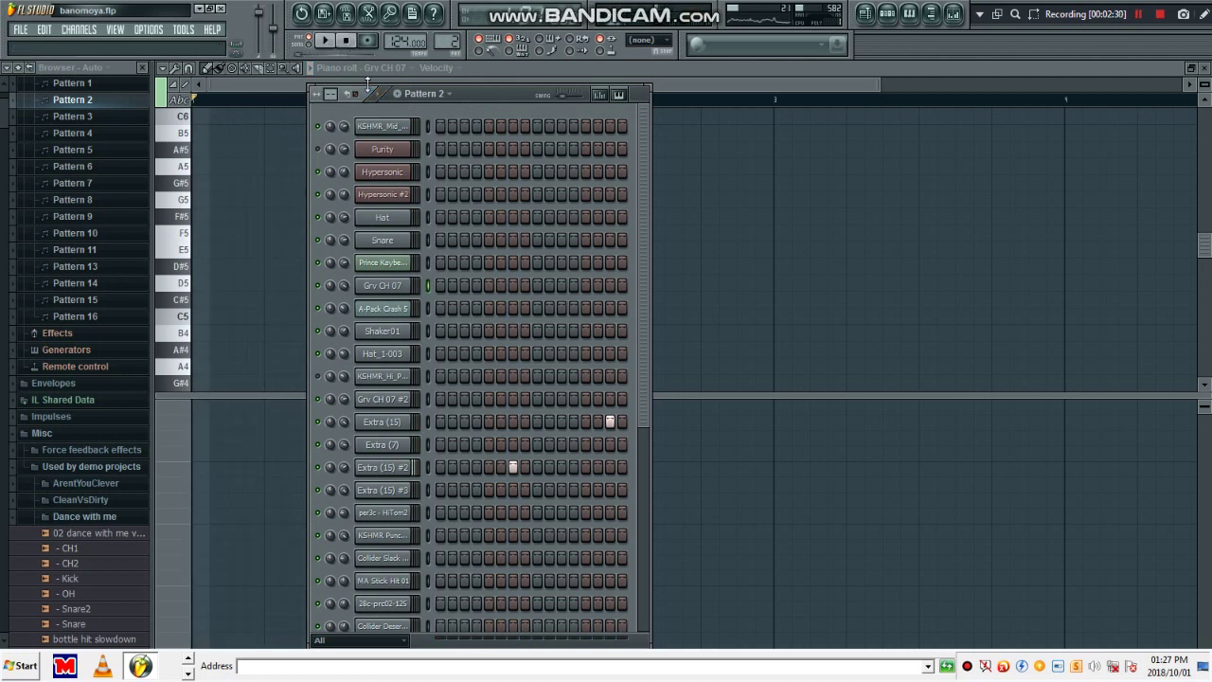
{"action": "key", "text": "space"}
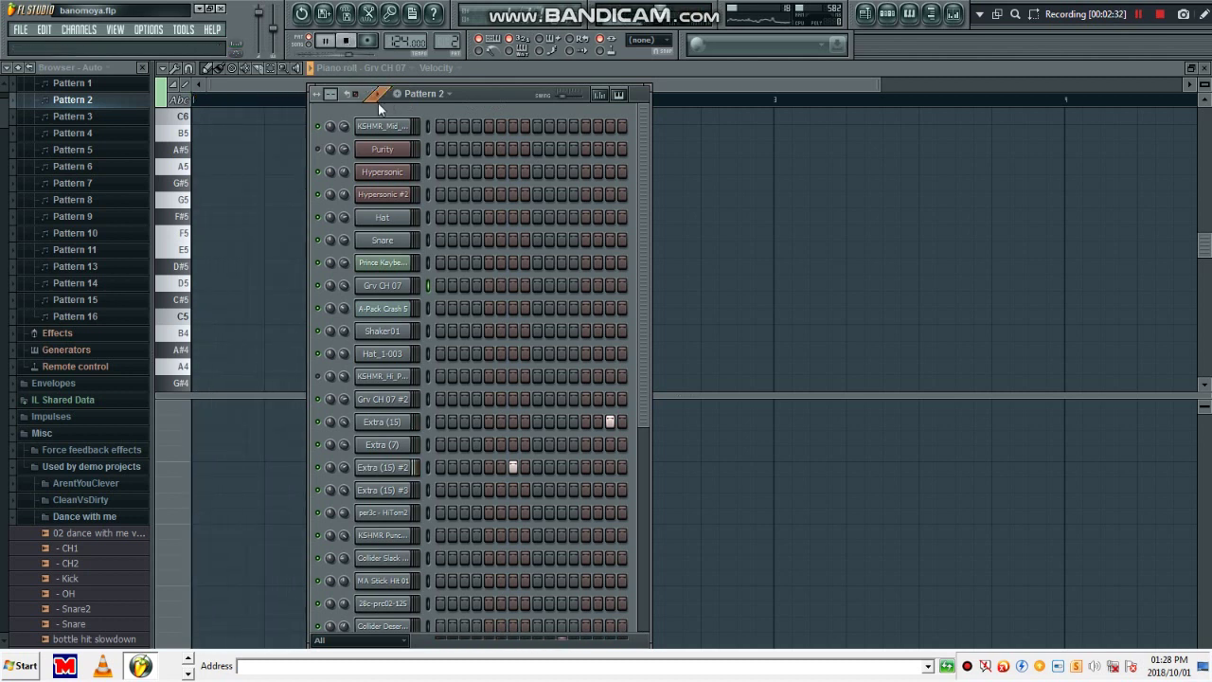
{"action": "key", "text": "space"}
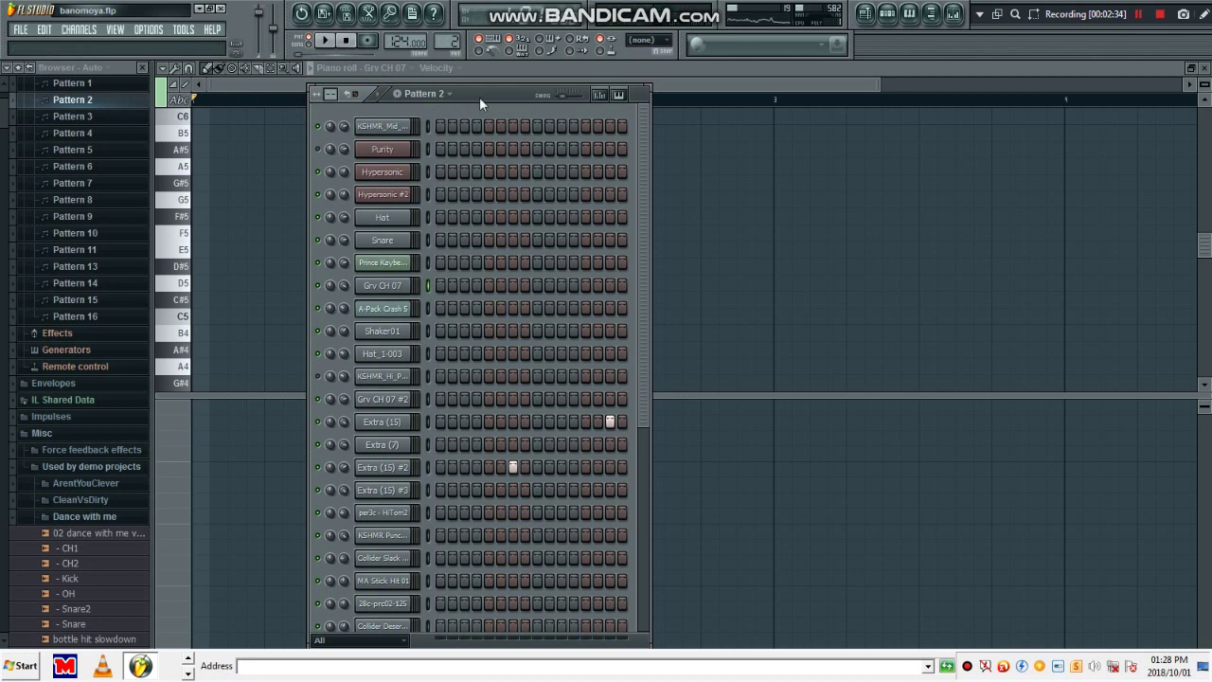
Step: Audition Pattern 3 while viewing its Hypersonic notes in the piano roll, and open the Hypersonic instrument to show its patches
{"action": "scroll", "coordinate": [479, 97], "scroll_direction": "down", "scroll_amount": 1}
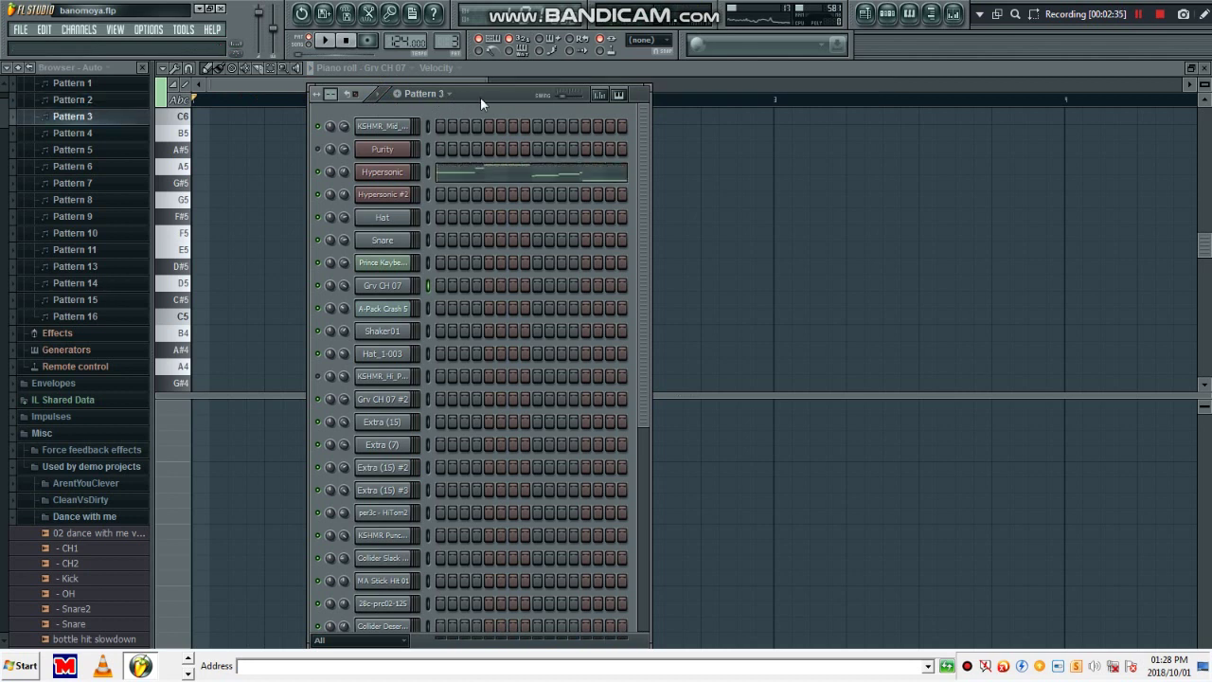
{"action": "left_click", "coordinate": [376, 98]}
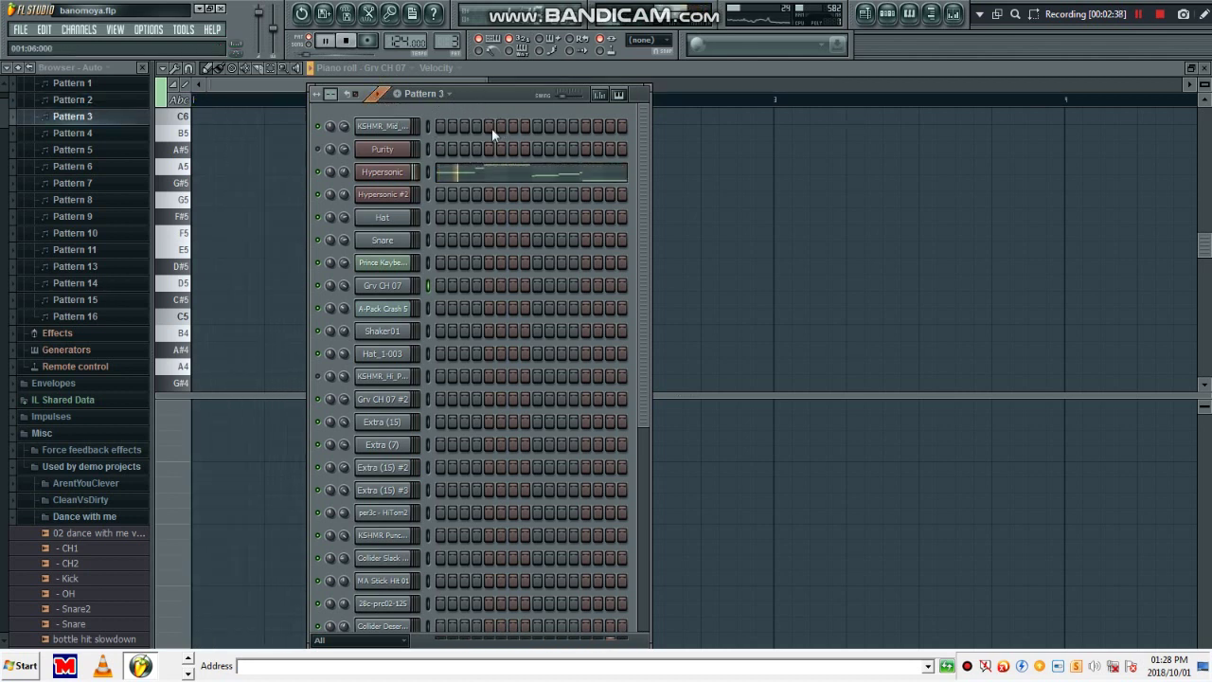
{"action": "left_click", "coordinate": [506, 180]}
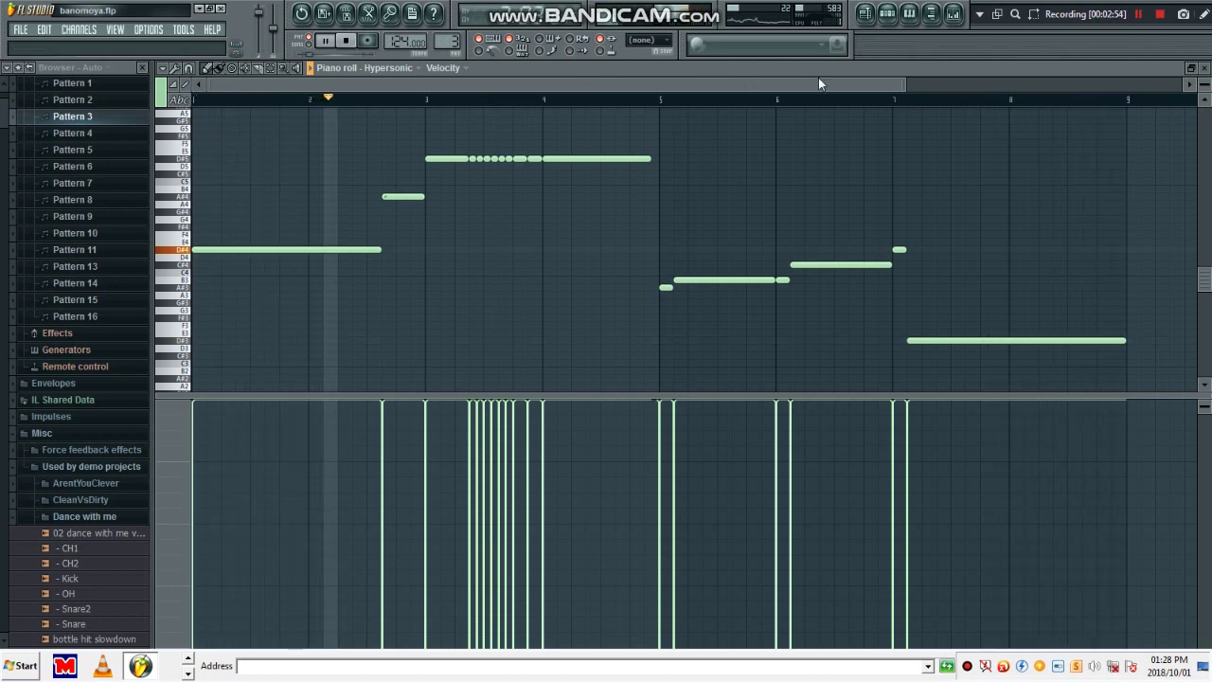
{"action": "left_click", "coordinate": [887, 13]}
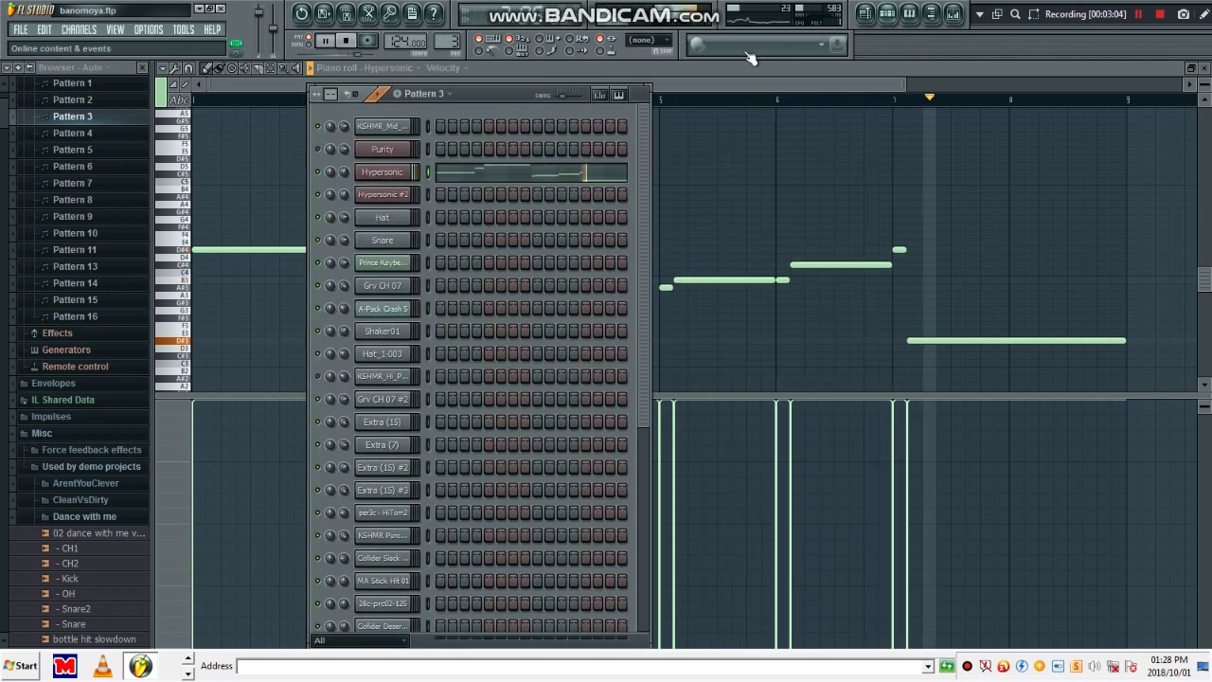
{"action": "left_click", "coordinate": [353, 42]}
{"action": "left_click", "coordinate": [383, 171]}
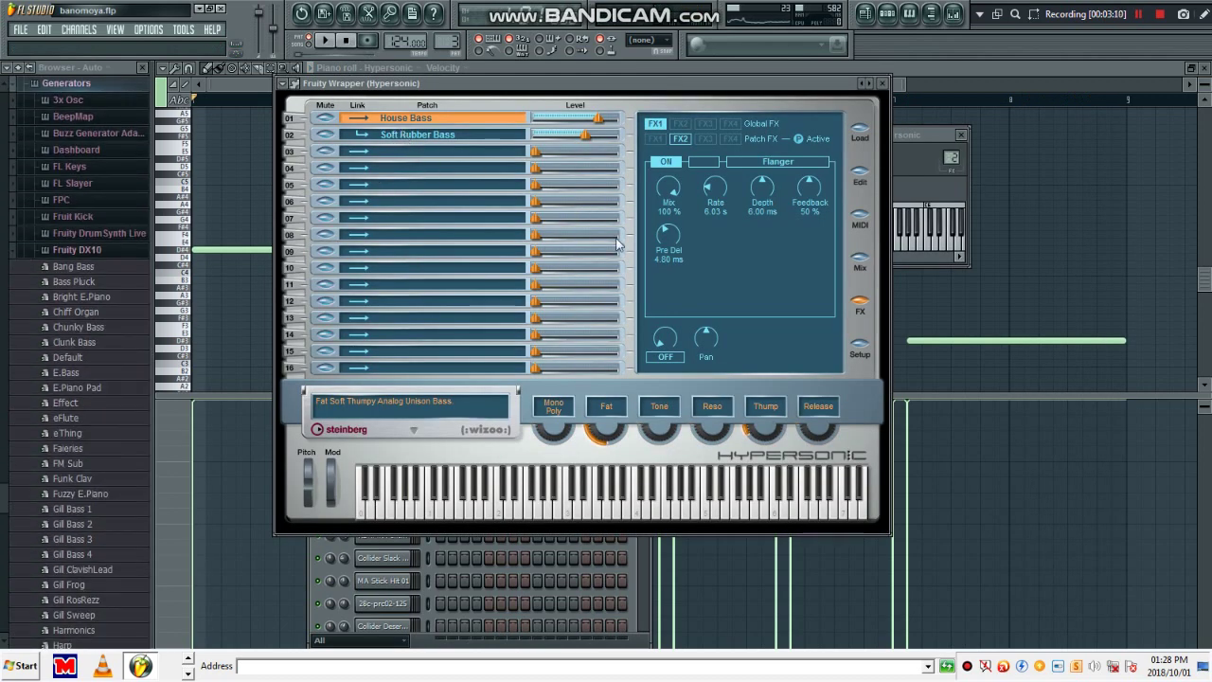
Step: Audition Pattern 4 from the step sequencer and examine the Extra (7) notes in the piano roll
{"action": "left_click", "coordinate": [887, 17]}
{"action": "key", "text": "KP_Add"}
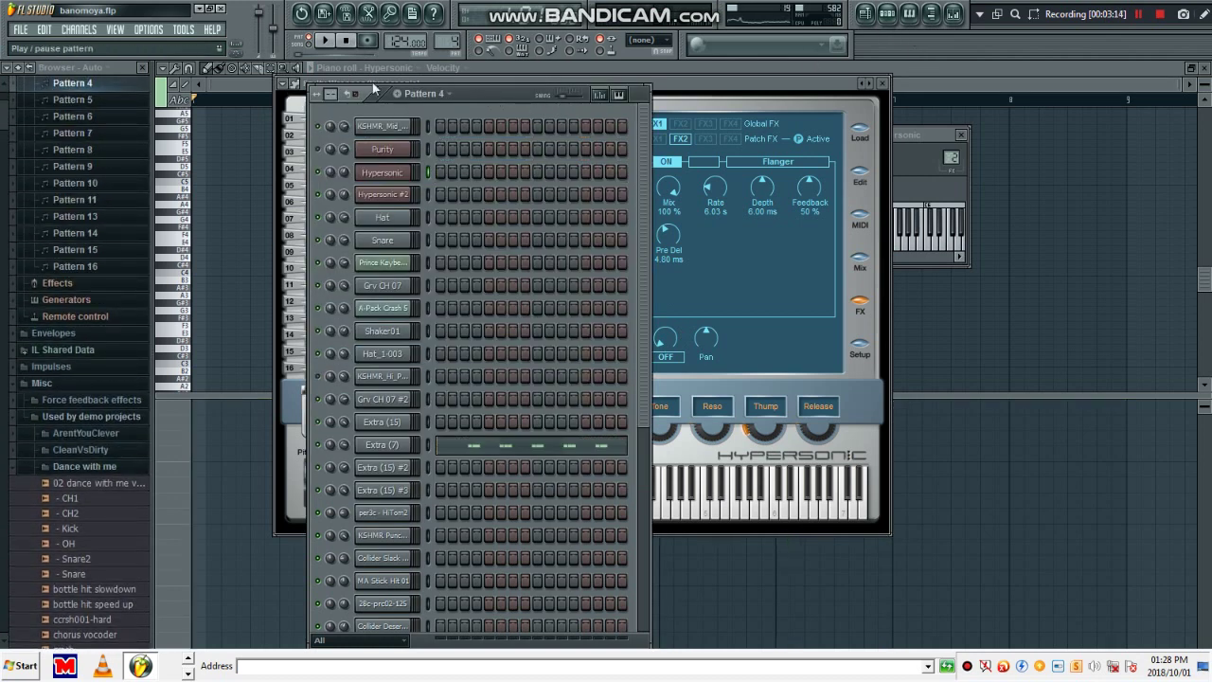
{"action": "left_click", "coordinate": [328, 41]}
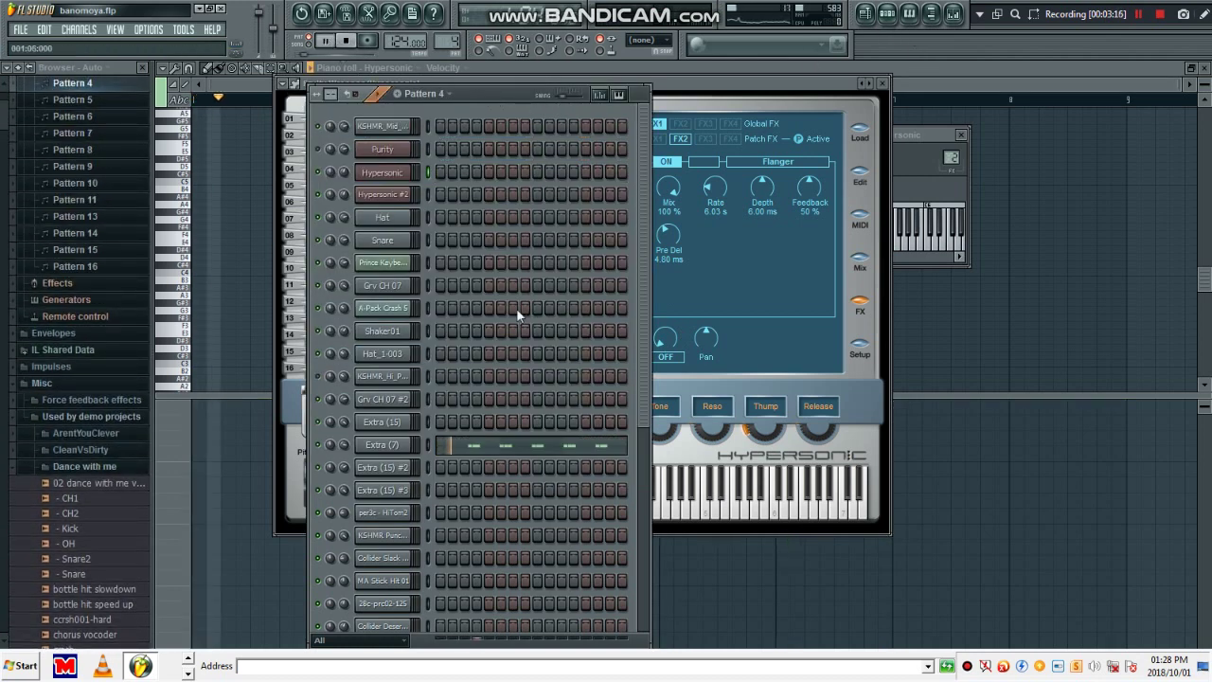
{"action": "left_click", "coordinate": [508, 453]}
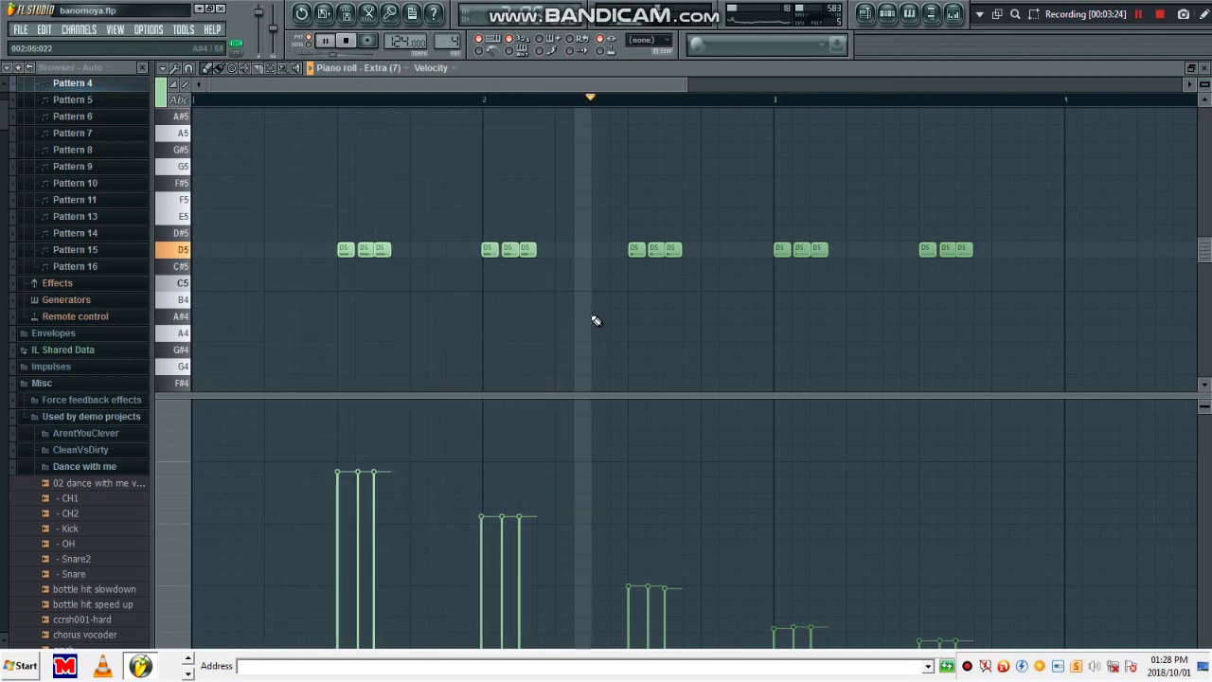
{"action": "left_click", "coordinate": [346, 42]}
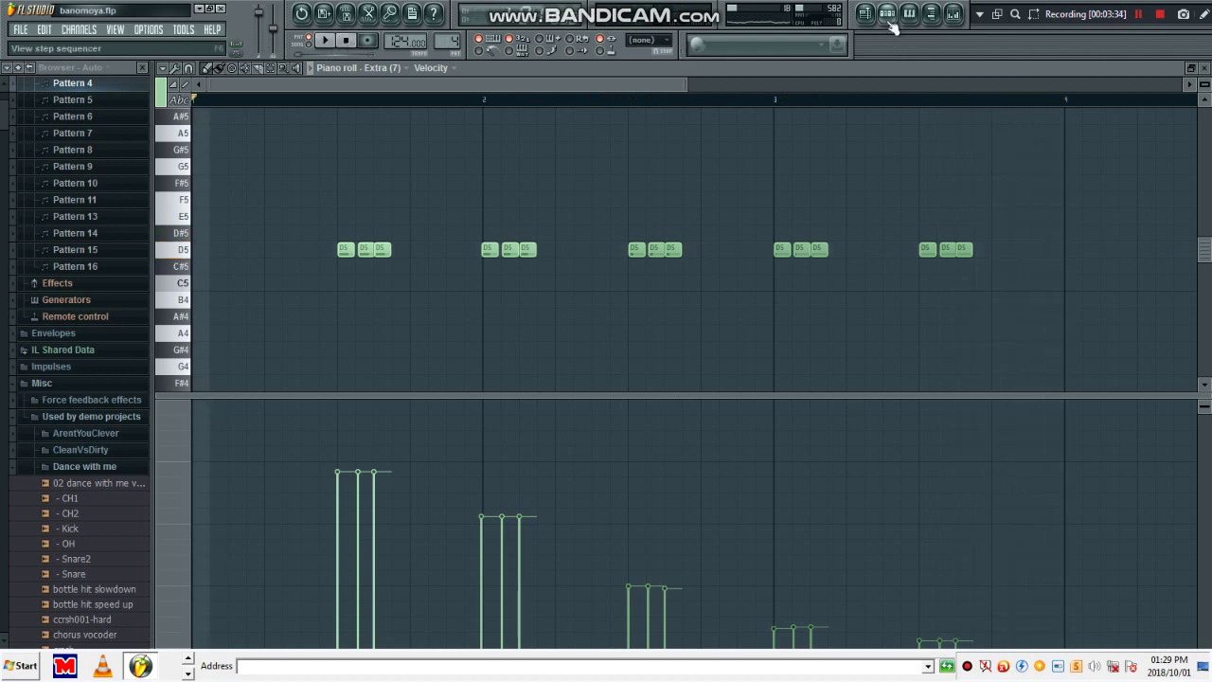
Step: Bring the step sequencer back on Pattern 5, play the pattern and stop it
{"action": "left_click", "coordinate": [887, 15]}
{"action": "key", "text": "KP_Add"}
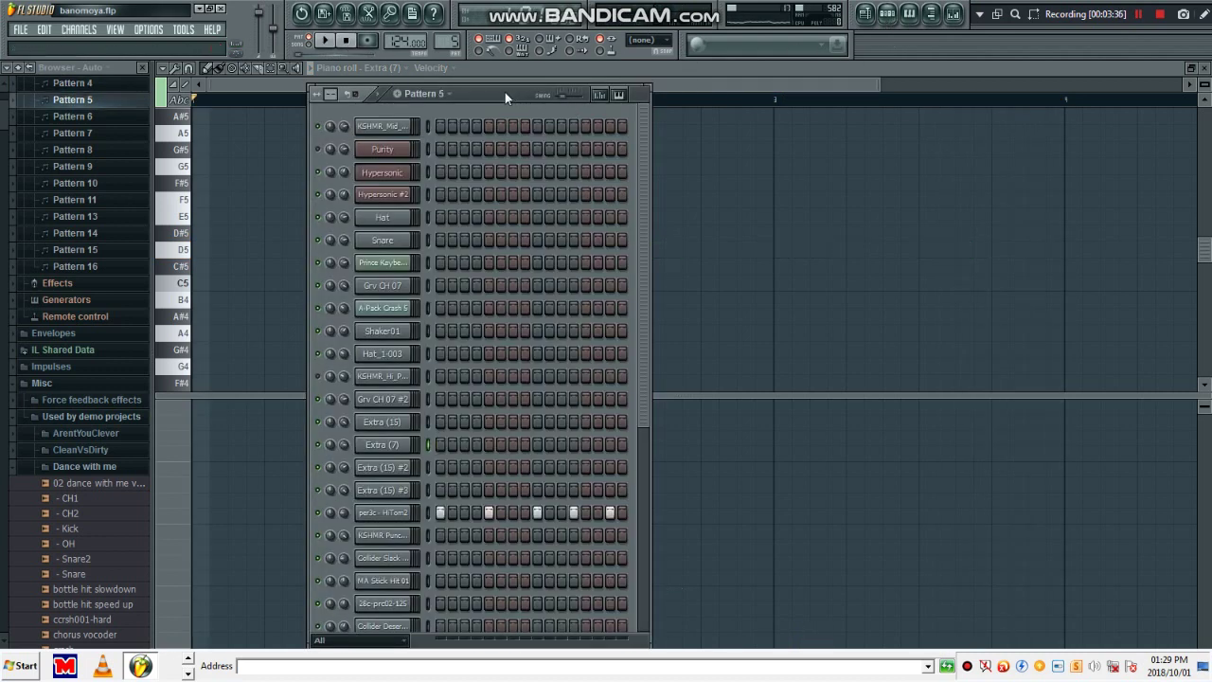
{"action": "left_click", "coordinate": [327, 41]}
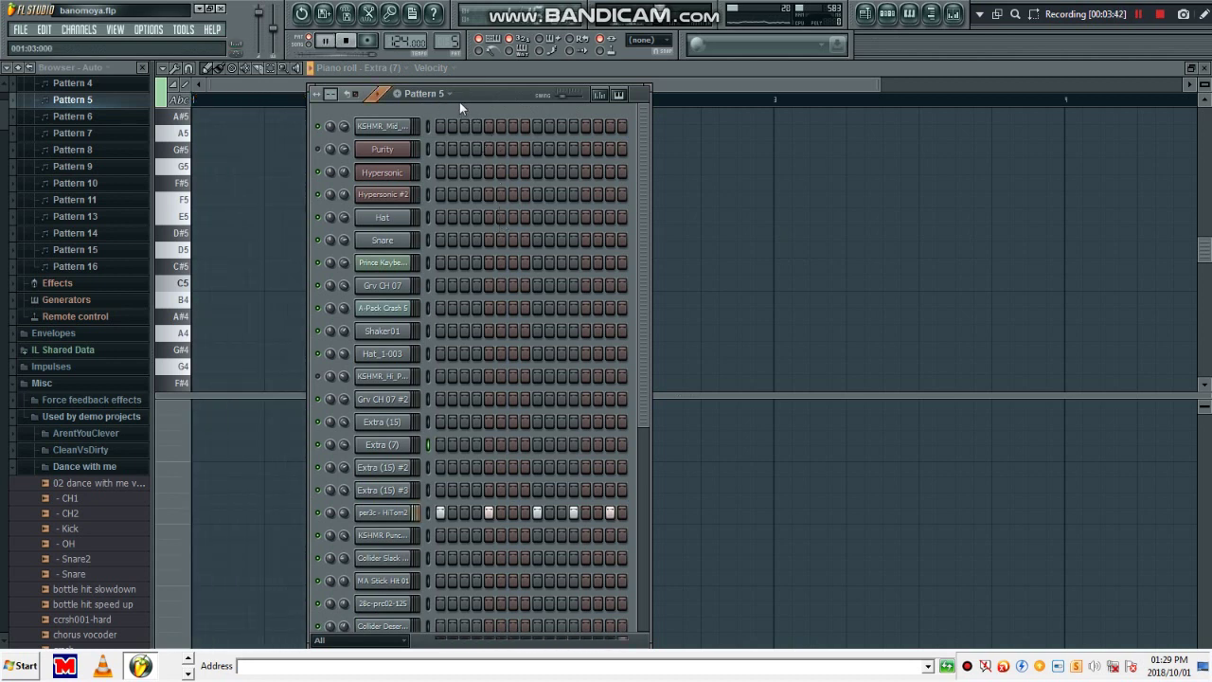
{"action": "left_click", "coordinate": [348, 41]}
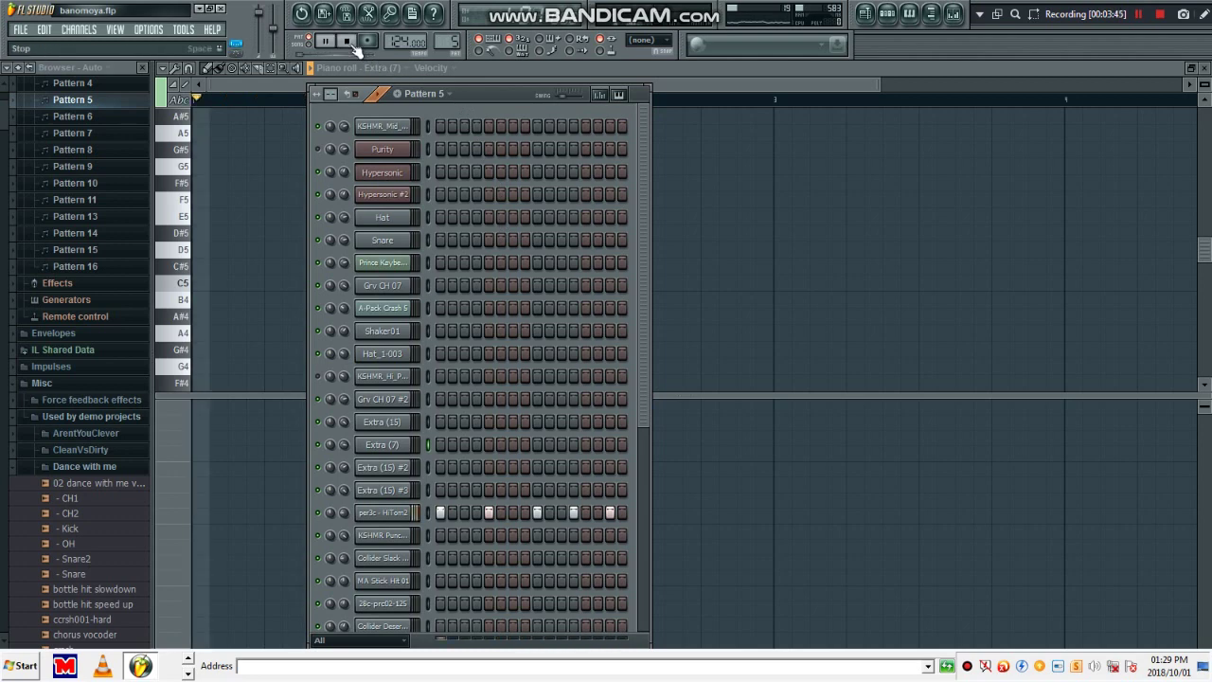
Step: Audition the drum channels of Pattern 6 and examine the KSHMR Punchy Kick notes in the piano roll
{"action": "key", "text": "KP_Add"}
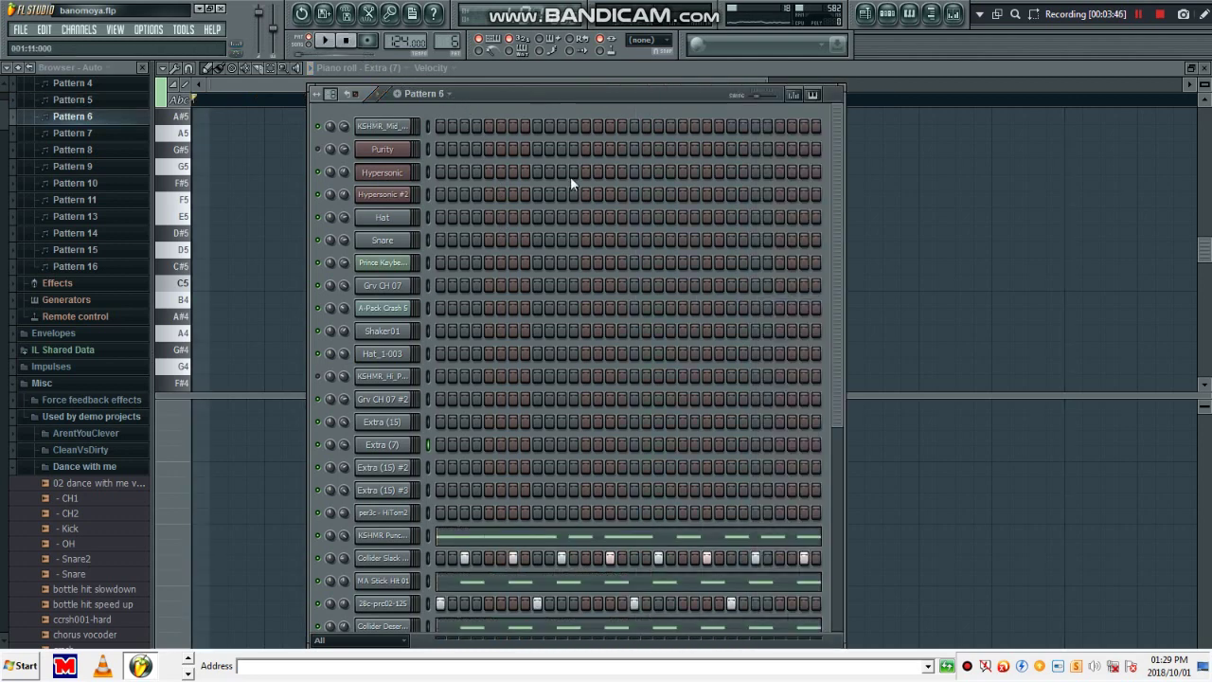
{"action": "scroll", "coordinate": [839, 389], "scroll_direction": "down", "scroll_amount": 6}
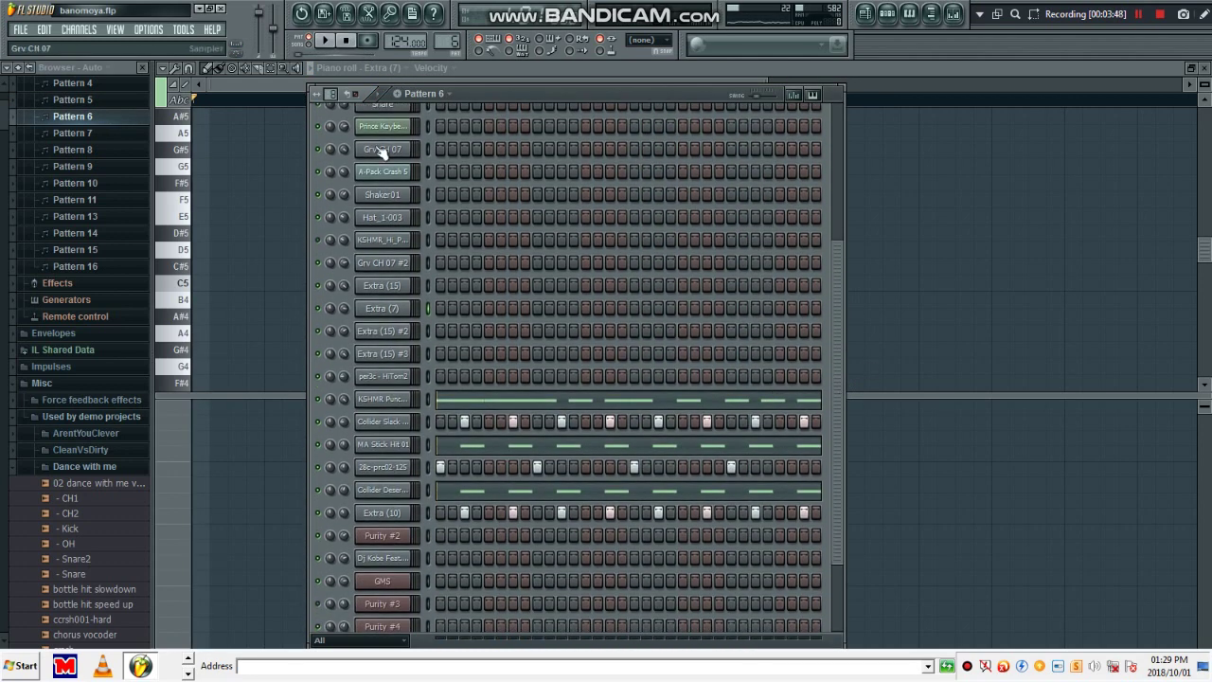
{"action": "left_click", "coordinate": [326, 42]}
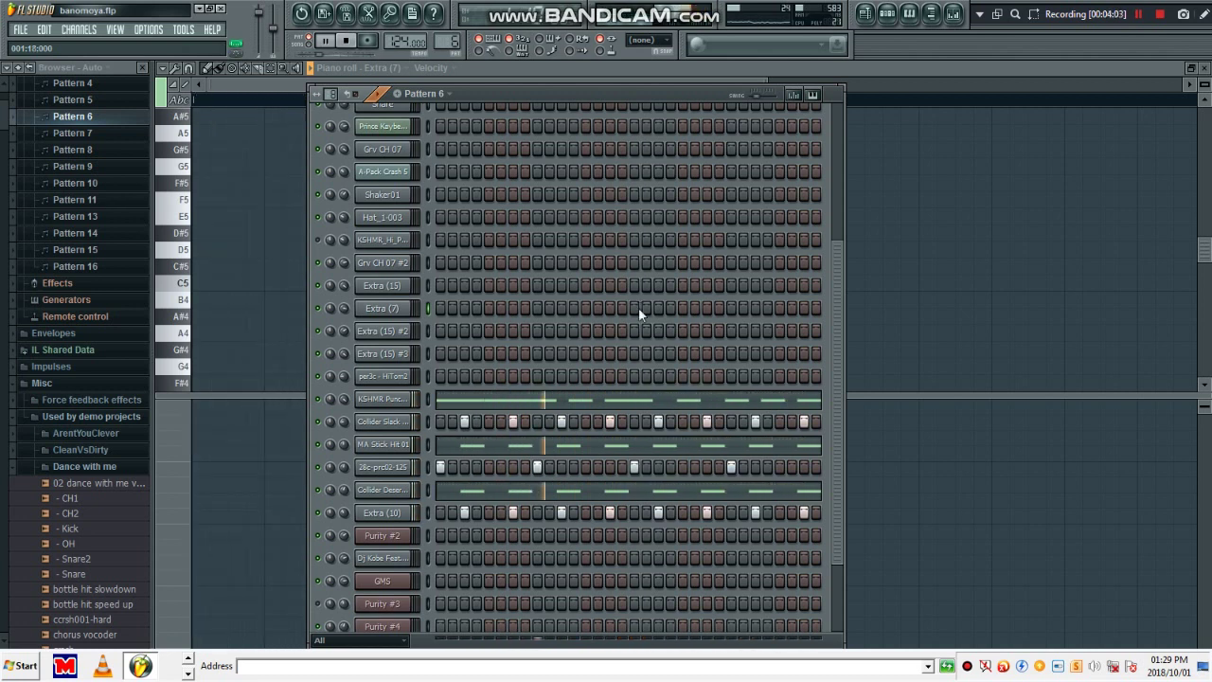
{"action": "left_click", "coordinate": [564, 407]}
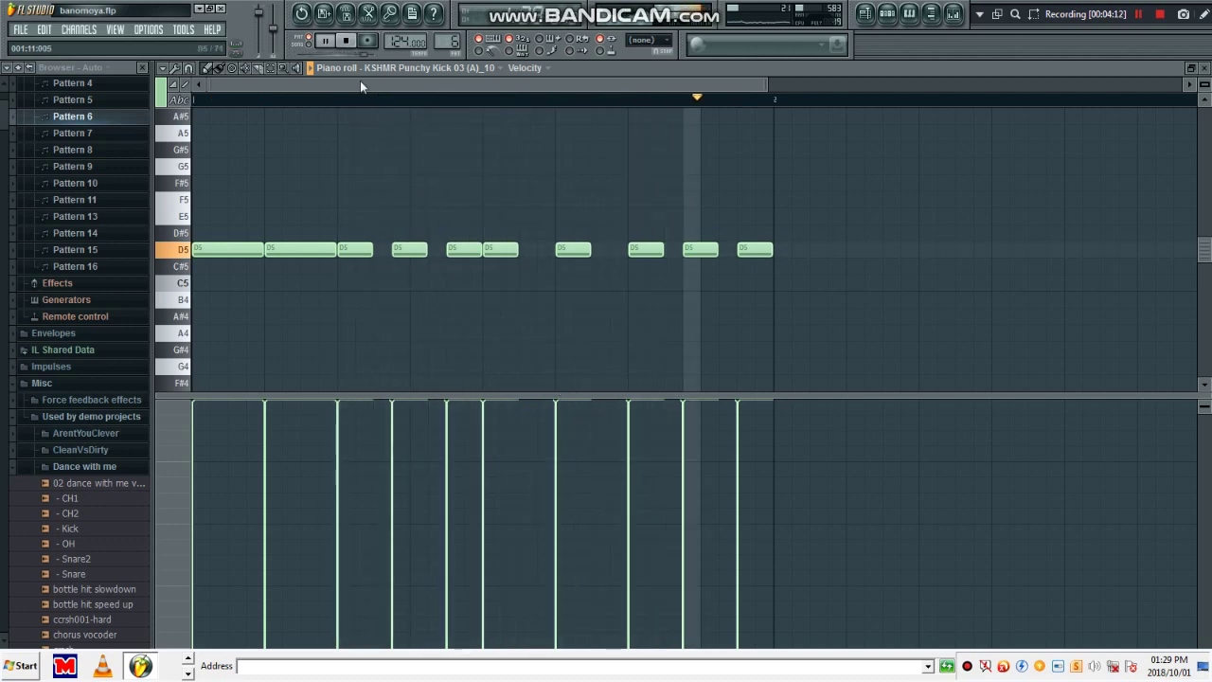
{"action": "left_click", "coordinate": [347, 41]}
Step: Audition Pattern 7 from the step sequencer and examine the KSHMR_Mid_Perc_08 notes in the piano roll
{"action": "left_click", "coordinate": [886, 21]}
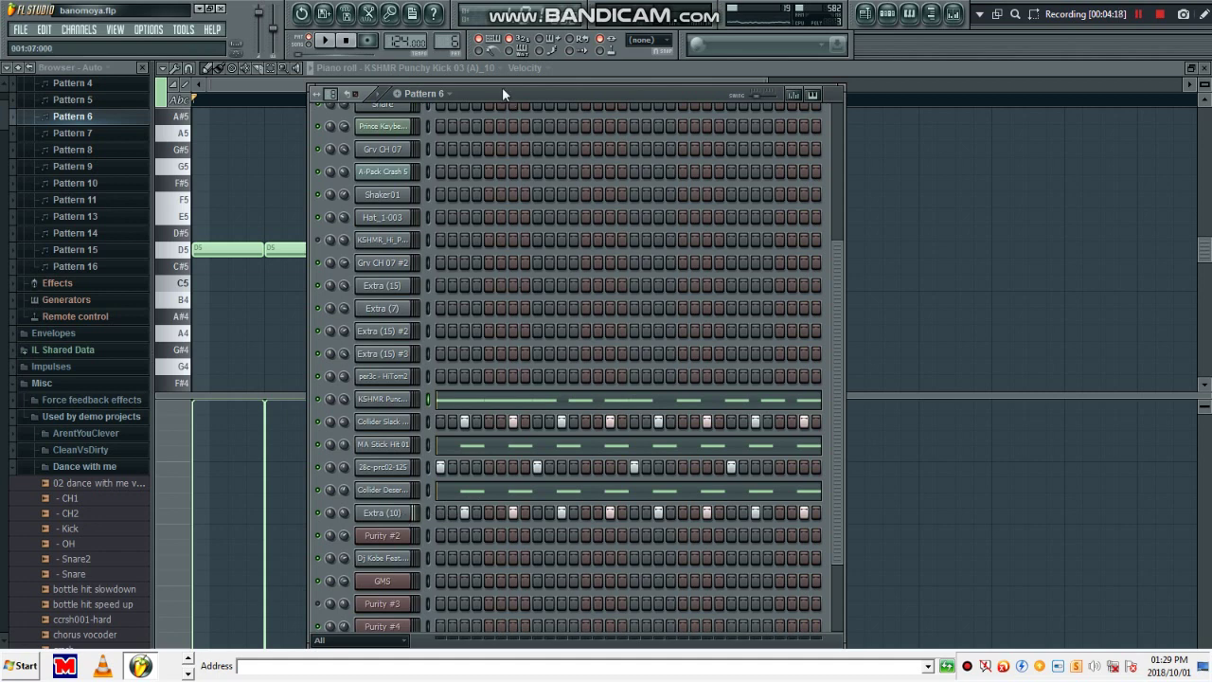
{"action": "key", "text": "KP_Add"}
{"action": "scroll", "coordinate": [539, 320], "scroll_direction": "up", "scroll_amount": 3}
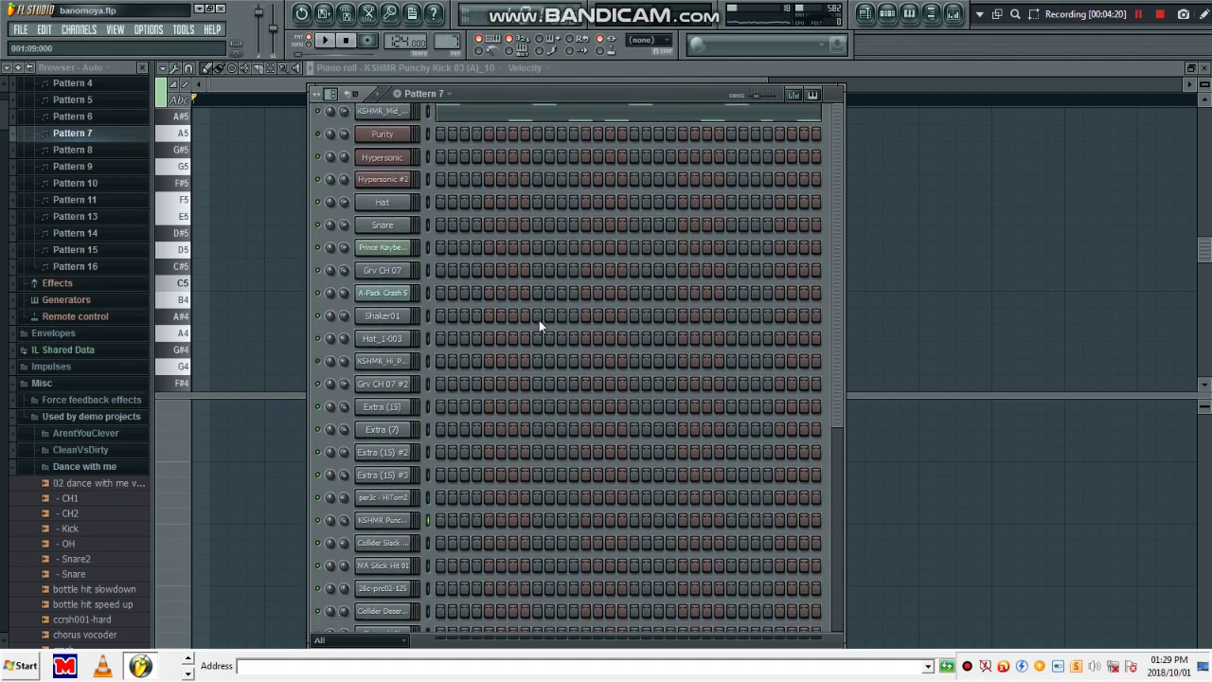
{"action": "scroll", "coordinate": [538, 320], "scroll_direction": "up", "scroll_amount": 1}
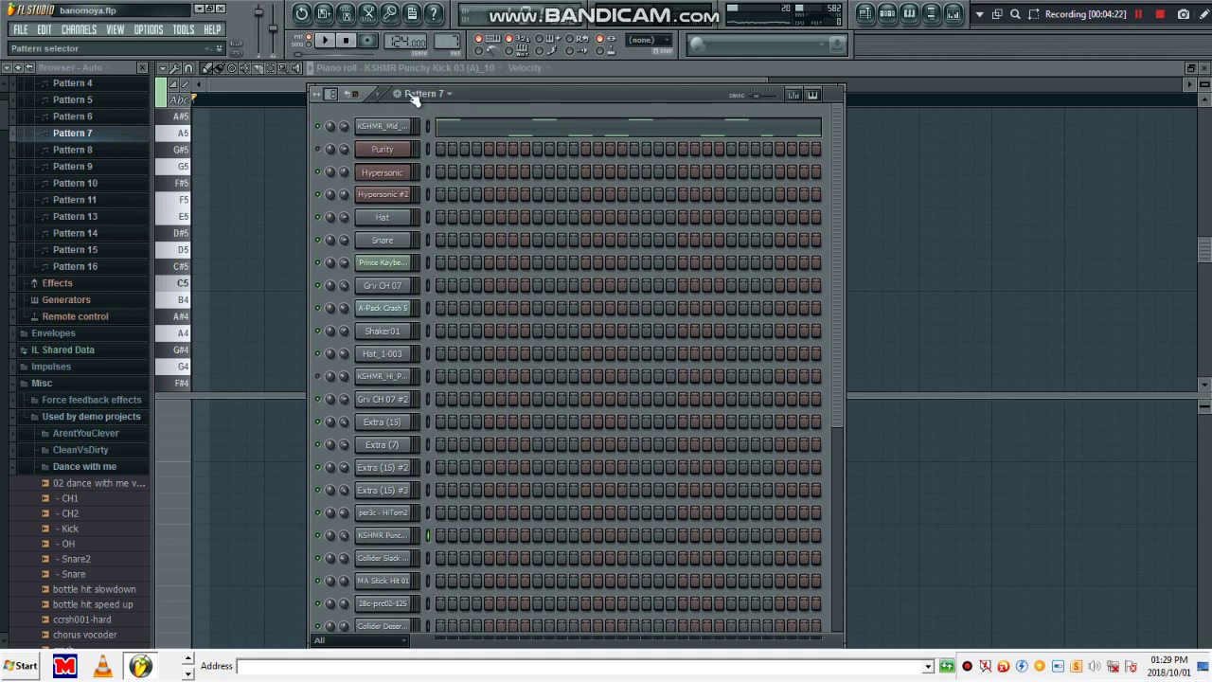
{"action": "key", "text": "space"}
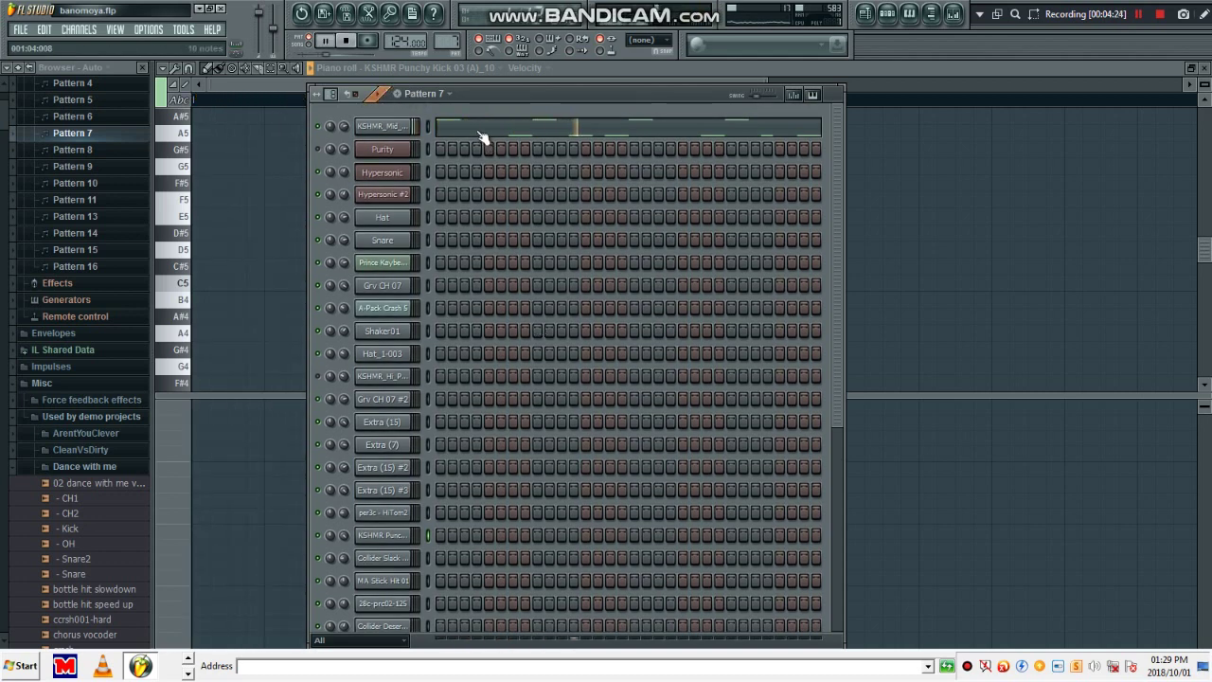
{"action": "left_click", "coordinate": [480, 133]}
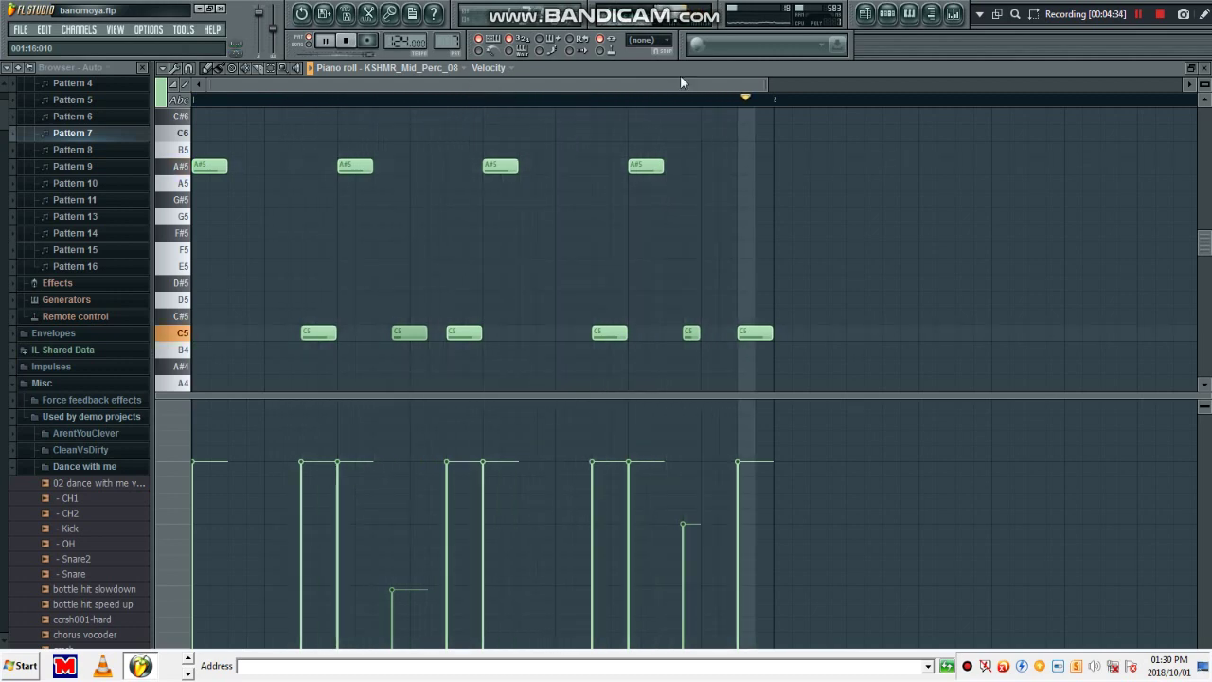
{"action": "left_click", "coordinate": [890, 15]}
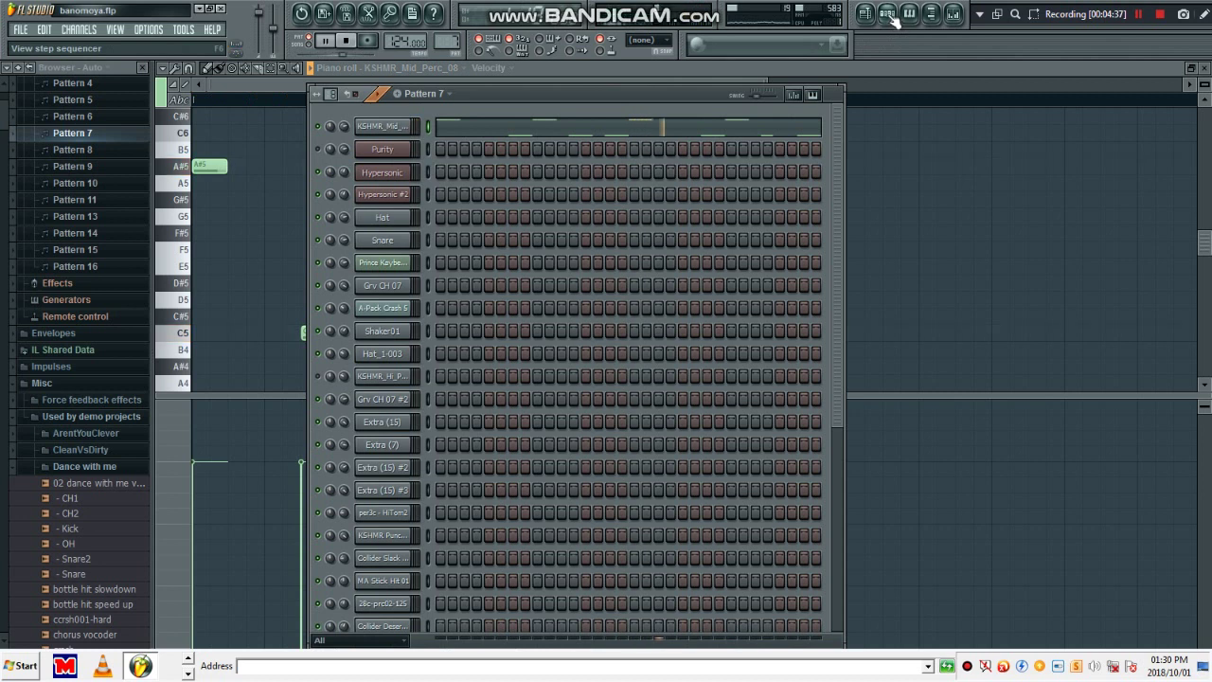
{"action": "left_click", "coordinate": [349, 43]}
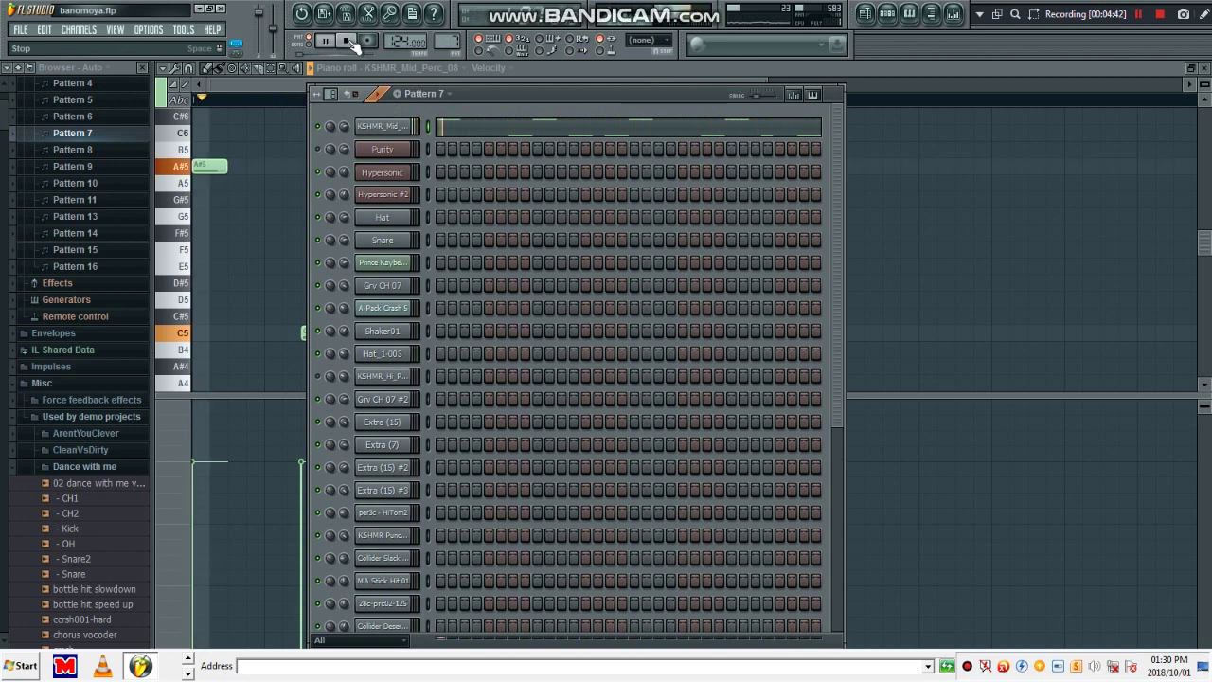
Step: Play Pattern 8 and examine the Hypersonic notes in the piano roll through to the end of the melody
{"action": "key", "text": "KP_Add"}
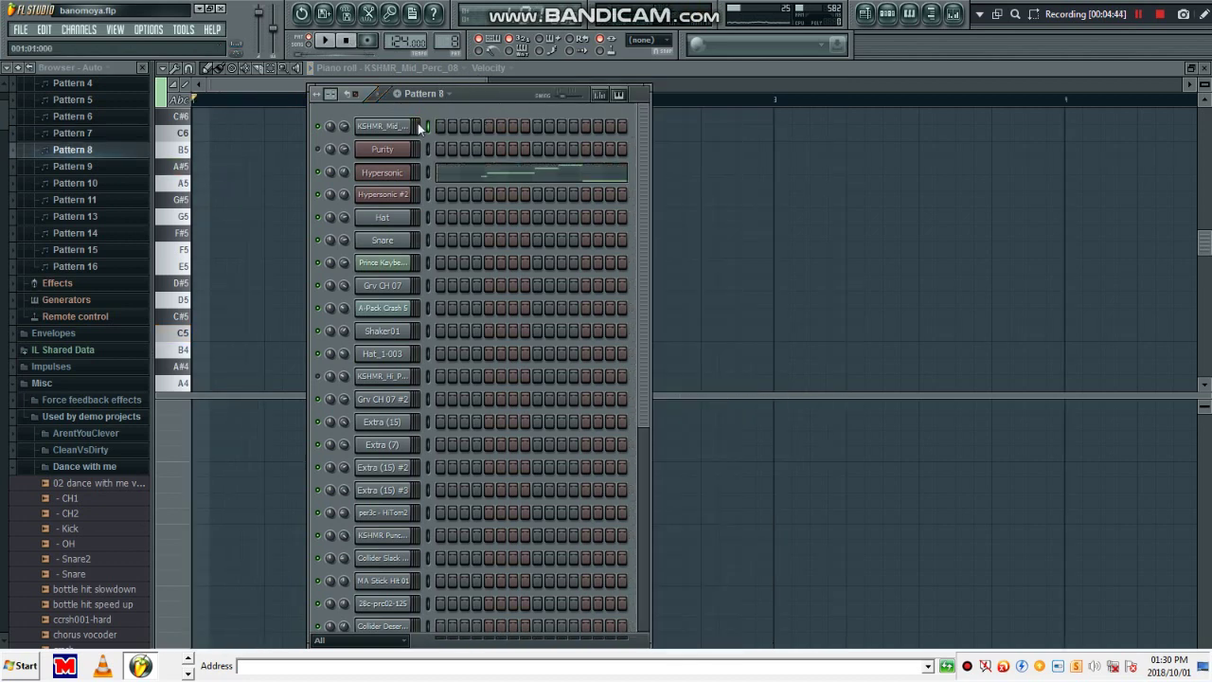
{"action": "key", "text": "space"}
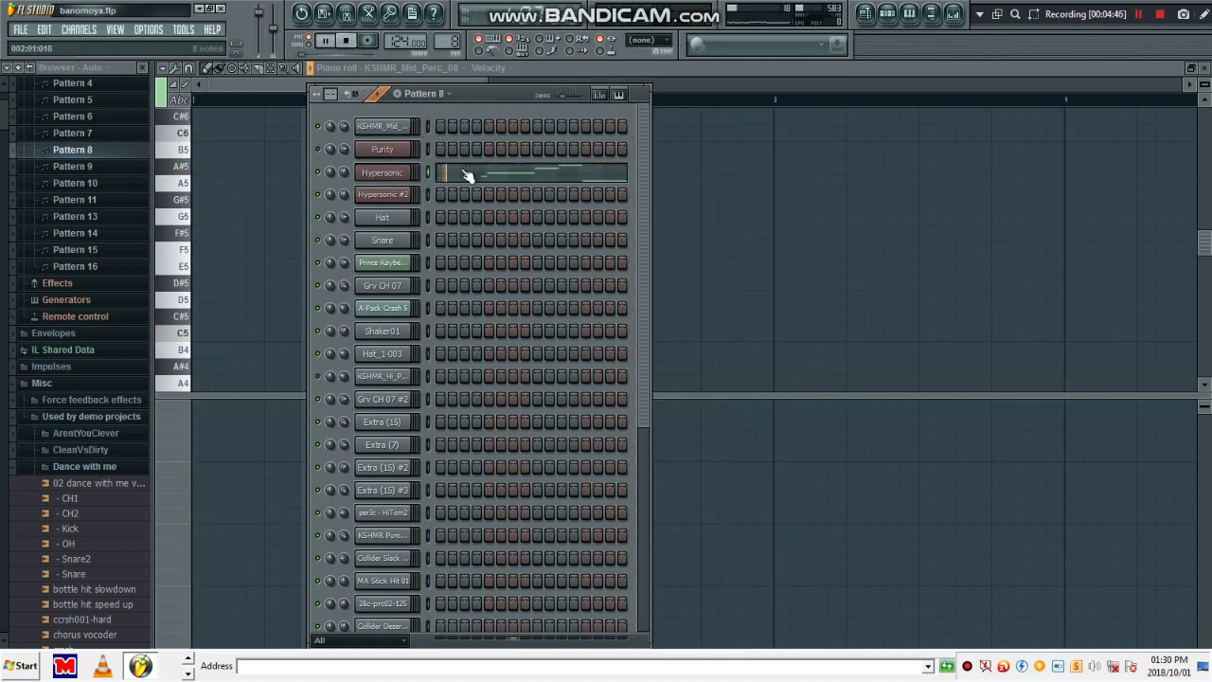
{"action": "left_click", "coordinate": [465, 174]}
{"action": "scroll", "coordinate": [472, 114], "scroll_direction": "down", "scroll_amount": 3}
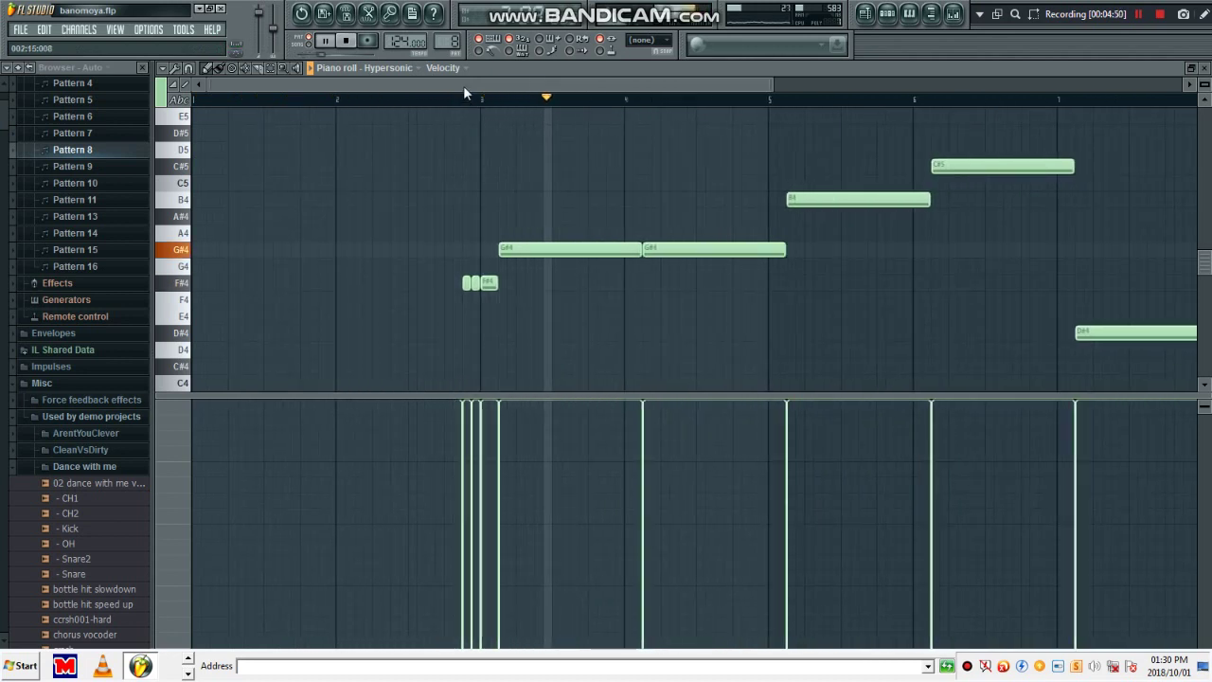
{"action": "left_click_drag", "start_coordinate": [463, 85], "coordinate": [586, 88]}
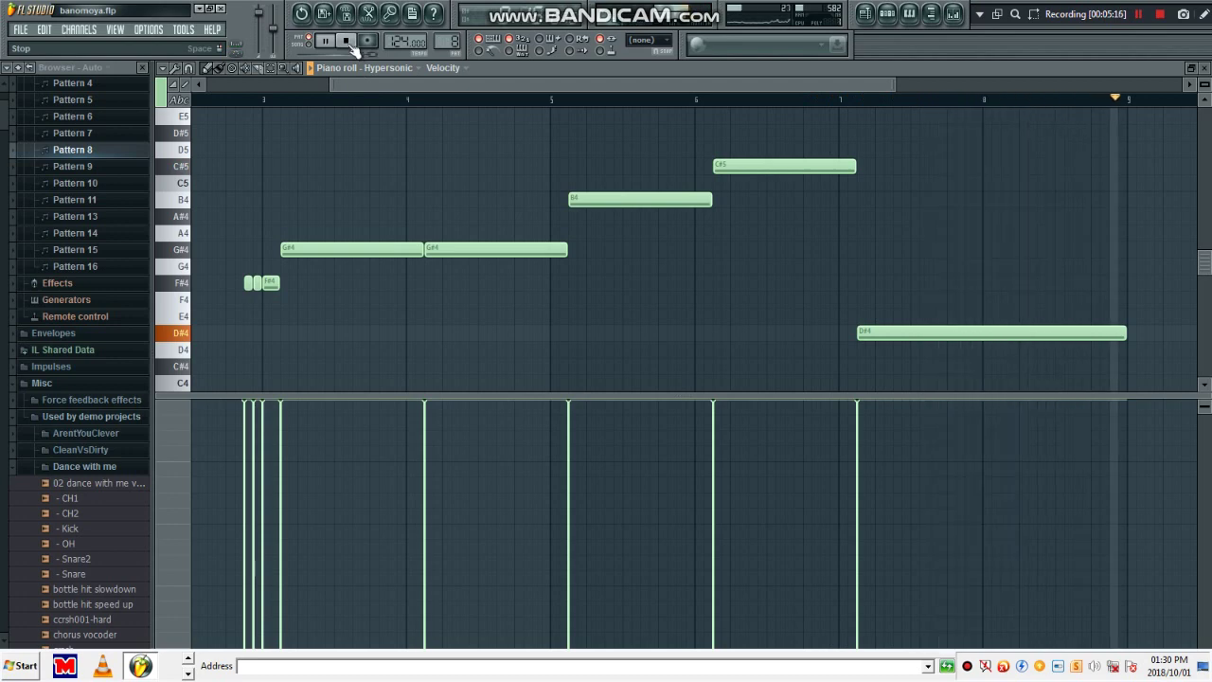
Step: Return to the Pattern 8 step sequencer and audition its GMS notes in the piano roll
{"action": "left_click", "coordinate": [885, 20]}
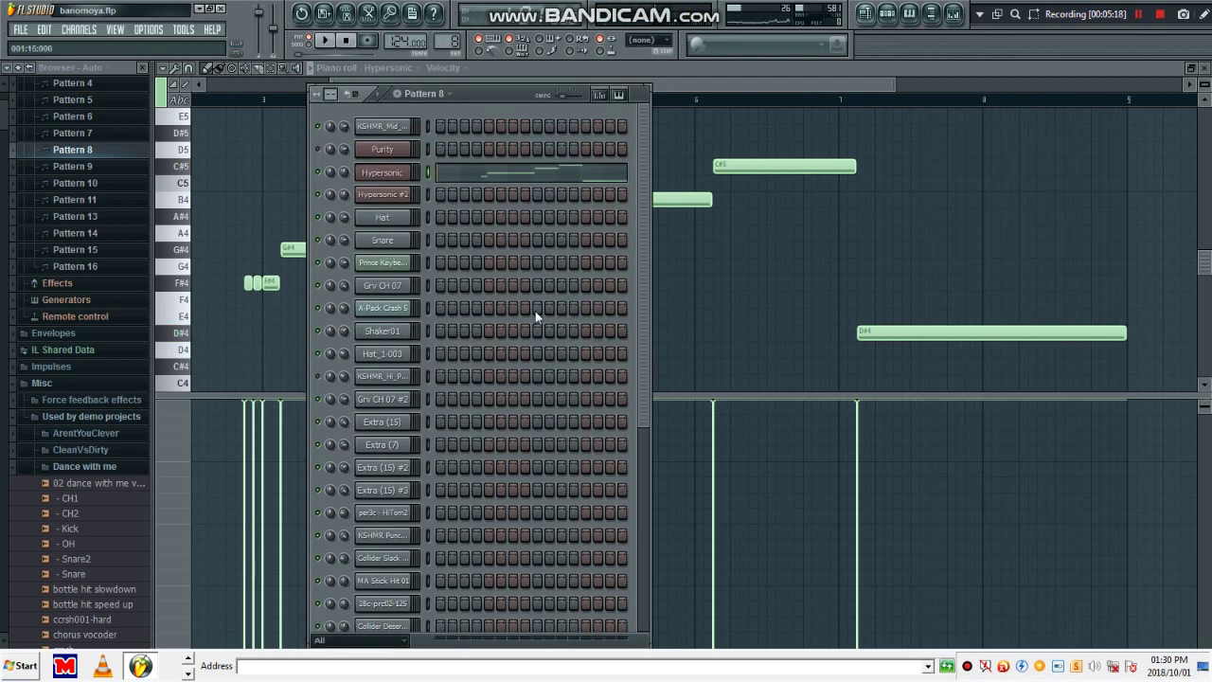
{"action": "scroll", "coordinate": [535, 322], "scroll_direction": "down", "scroll_amount": 3}
{"action": "left_click", "coordinate": [559, 518]}
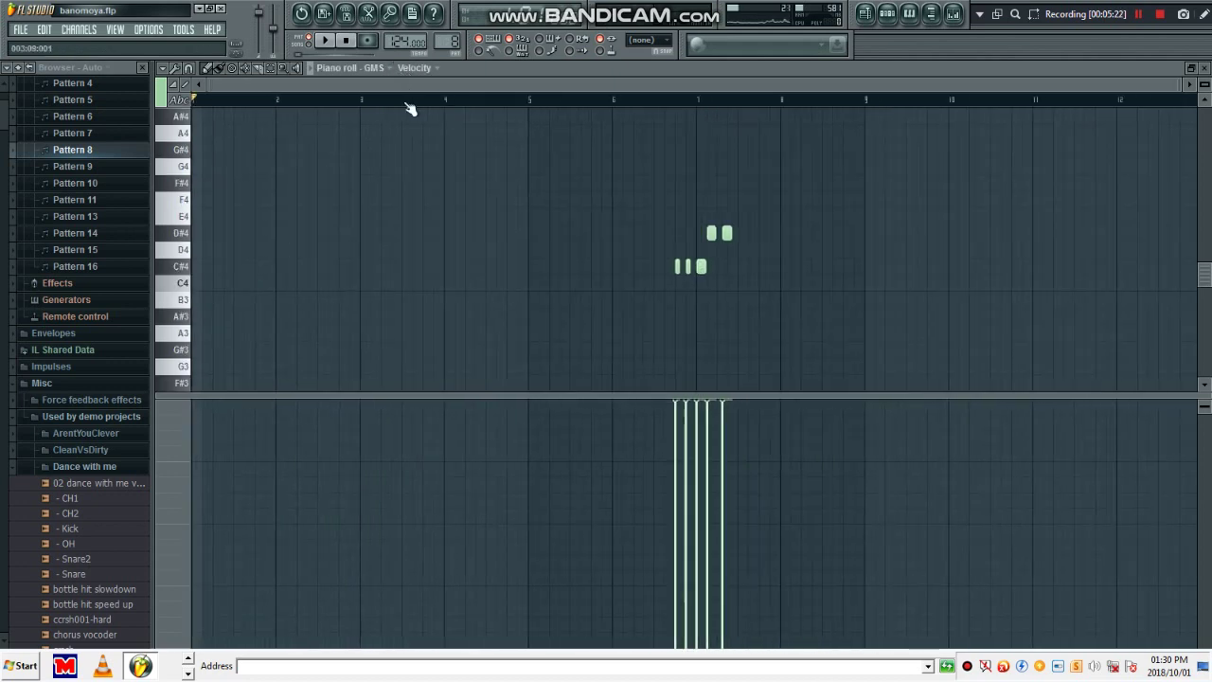
{"action": "key", "text": "space"}
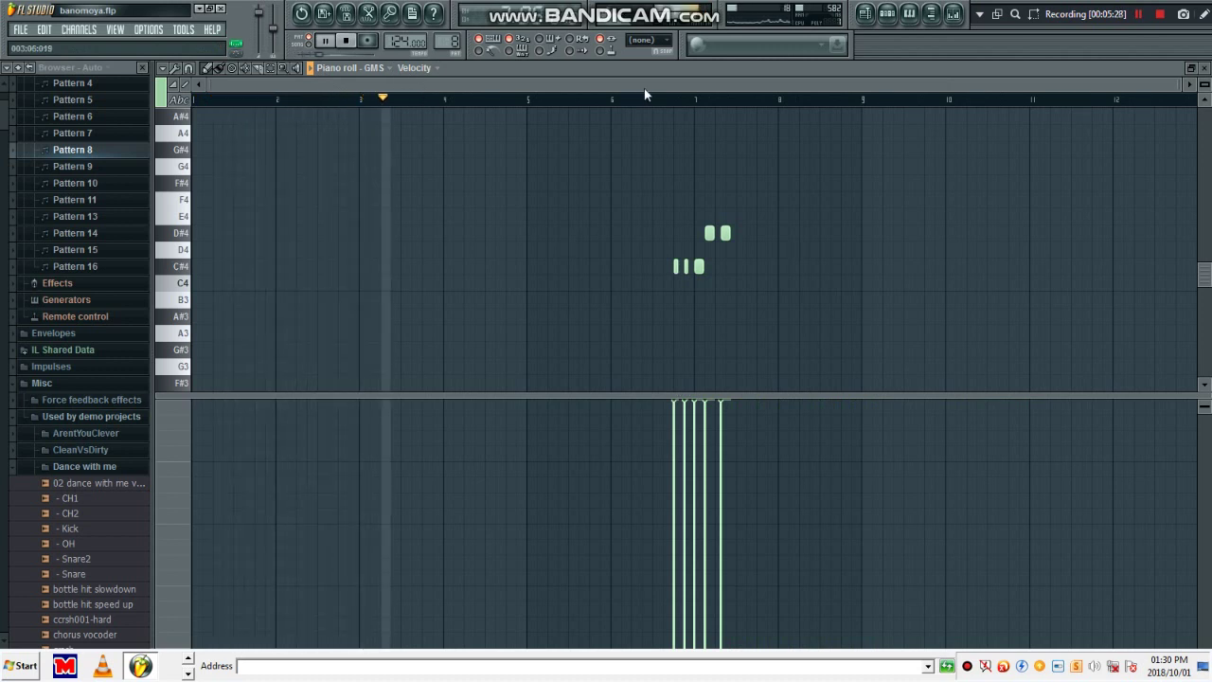
{"action": "scroll", "coordinate": [778, 100], "scroll_direction": "up", "scroll_amount": 4}
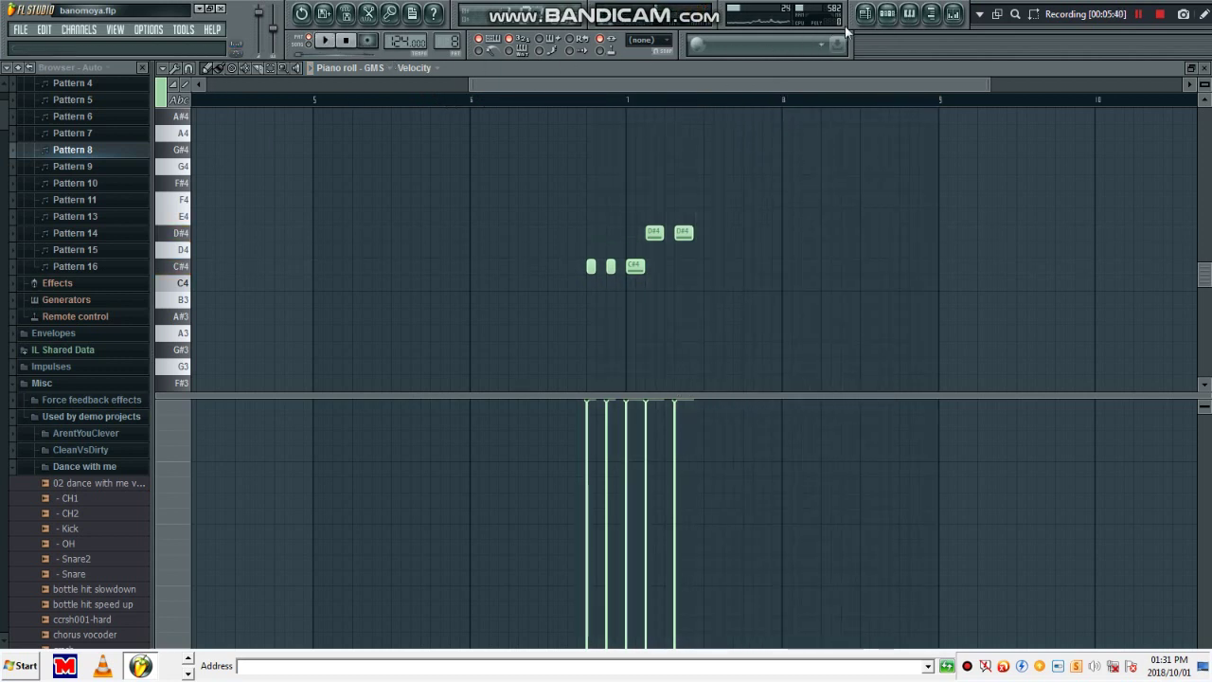
Step: Audition Pattern 9 from the step sequencer and examine the Dj Kobe sample's notes in the piano roll
{"action": "left_click", "coordinate": [887, 15]}
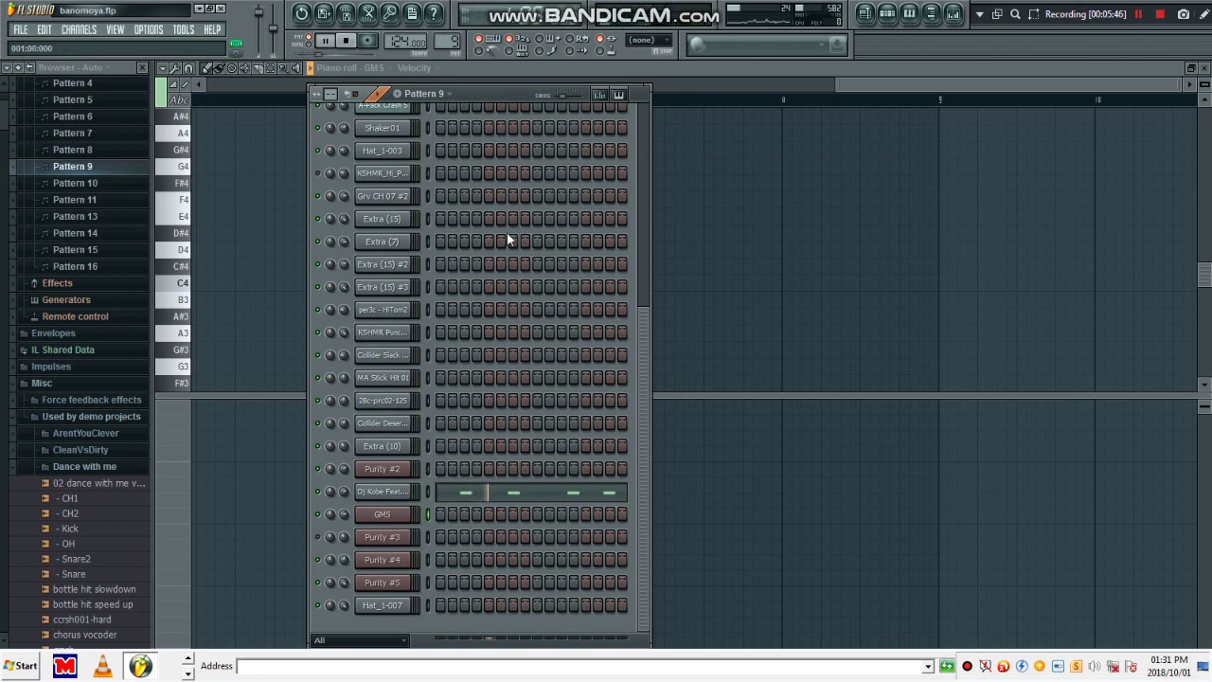
{"action": "left_click", "coordinate": [518, 496]}
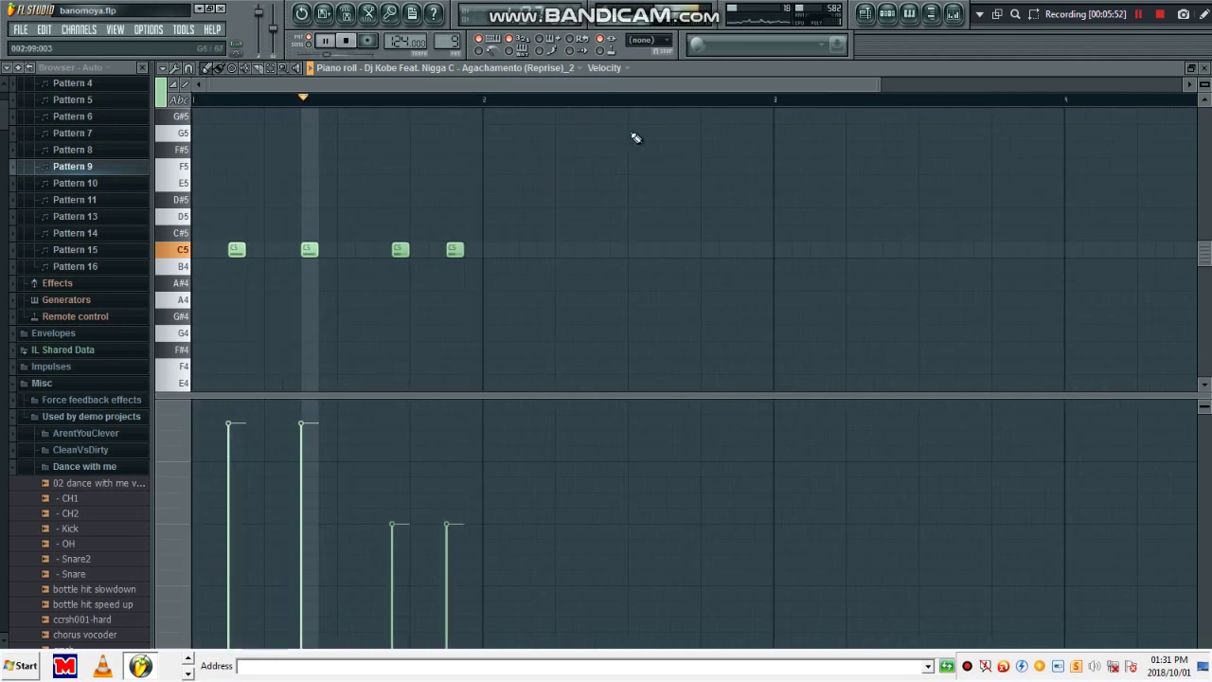
{"action": "left_click", "coordinate": [347, 41]}
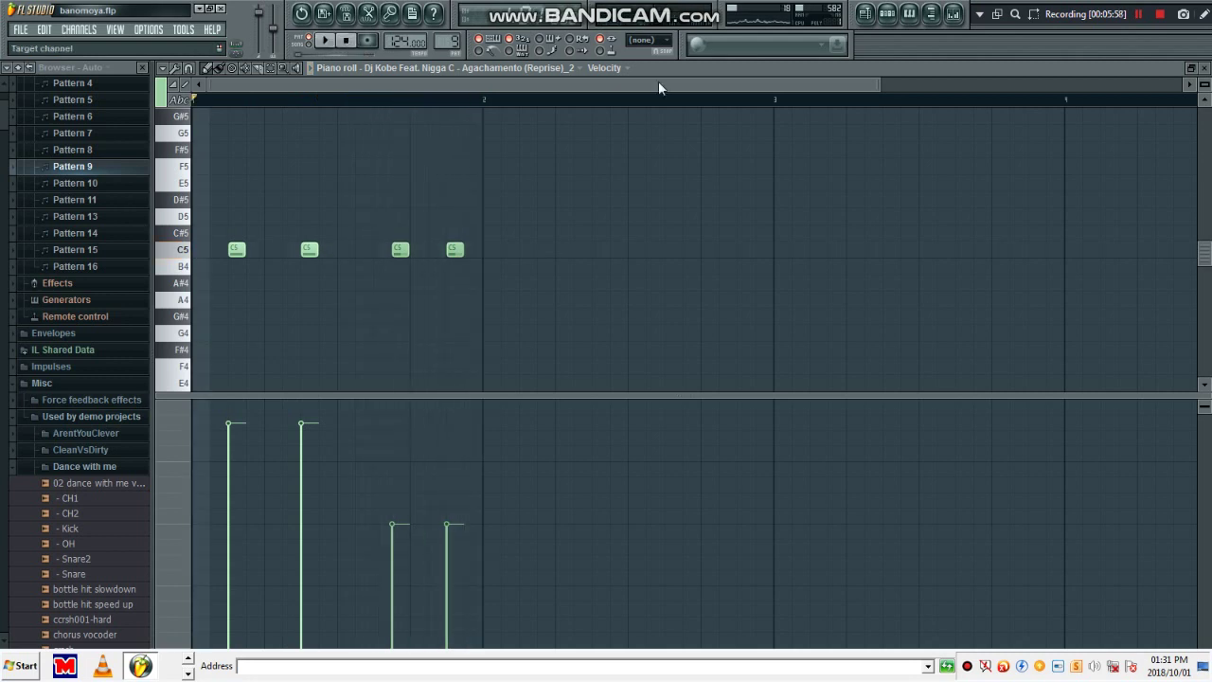
Step: Play Pattern 10 from the step sequencer and examine its GMS notes in the piano roll
{"action": "left_click", "coordinate": [888, 22]}
{"action": "key", "text": "KP_Add"}
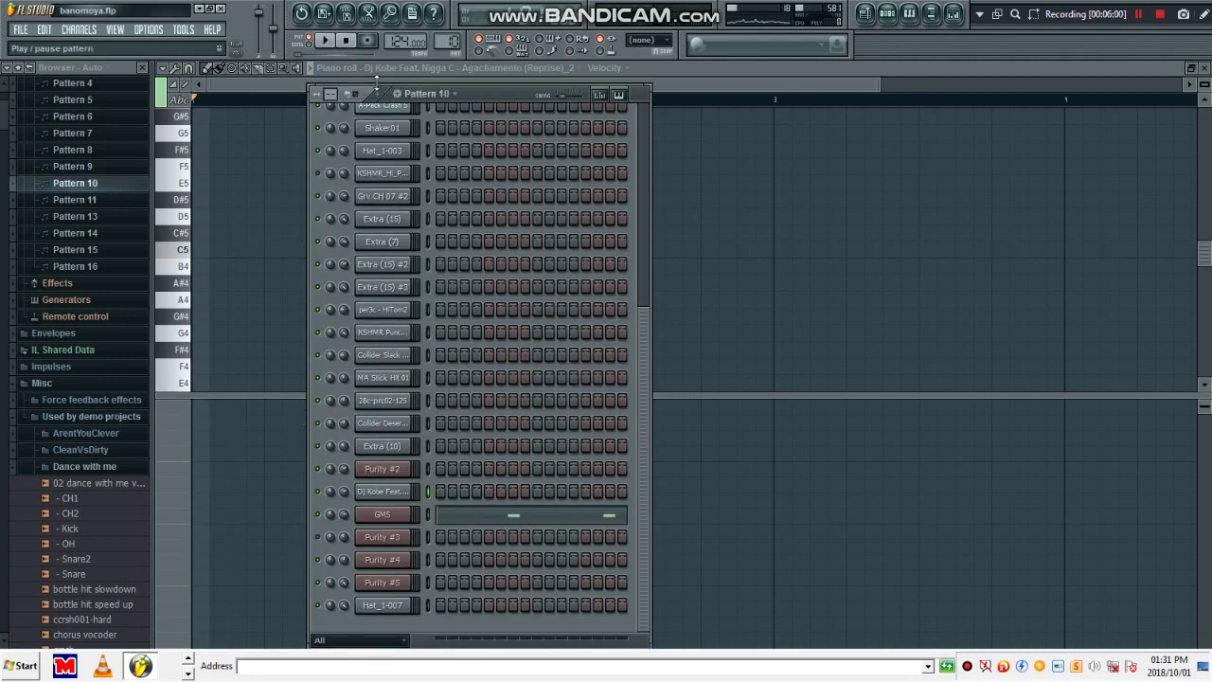
{"action": "key", "text": "space"}
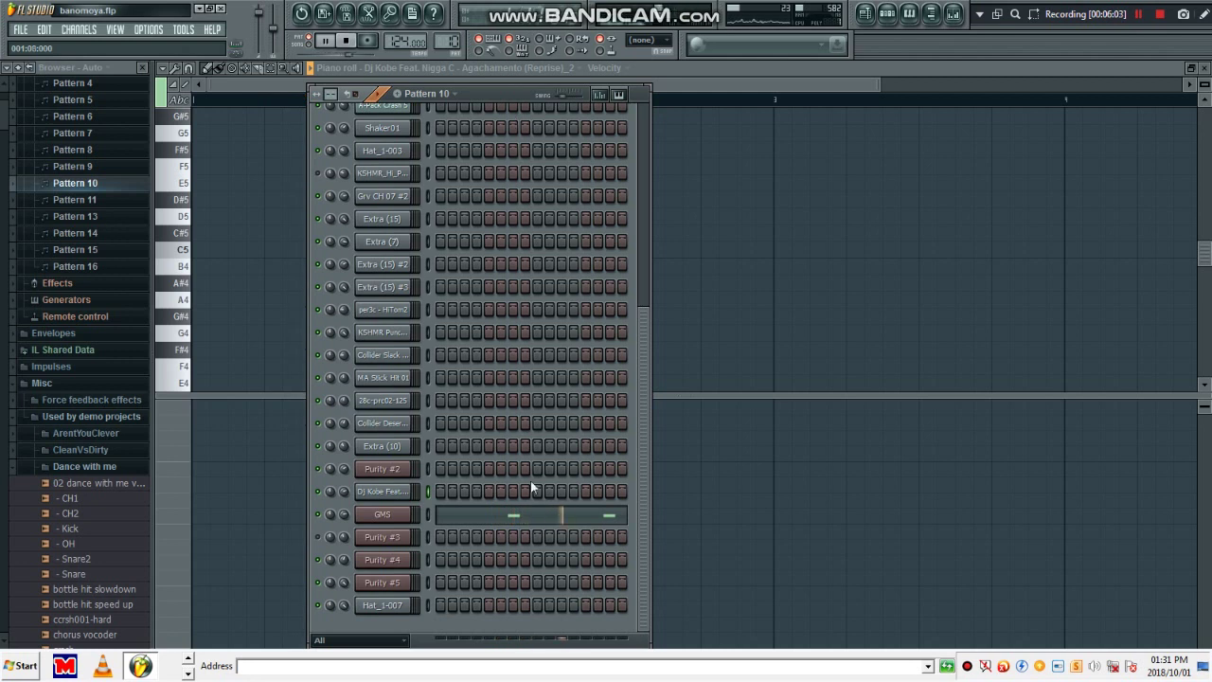
{"action": "left_click", "coordinate": [546, 520]}
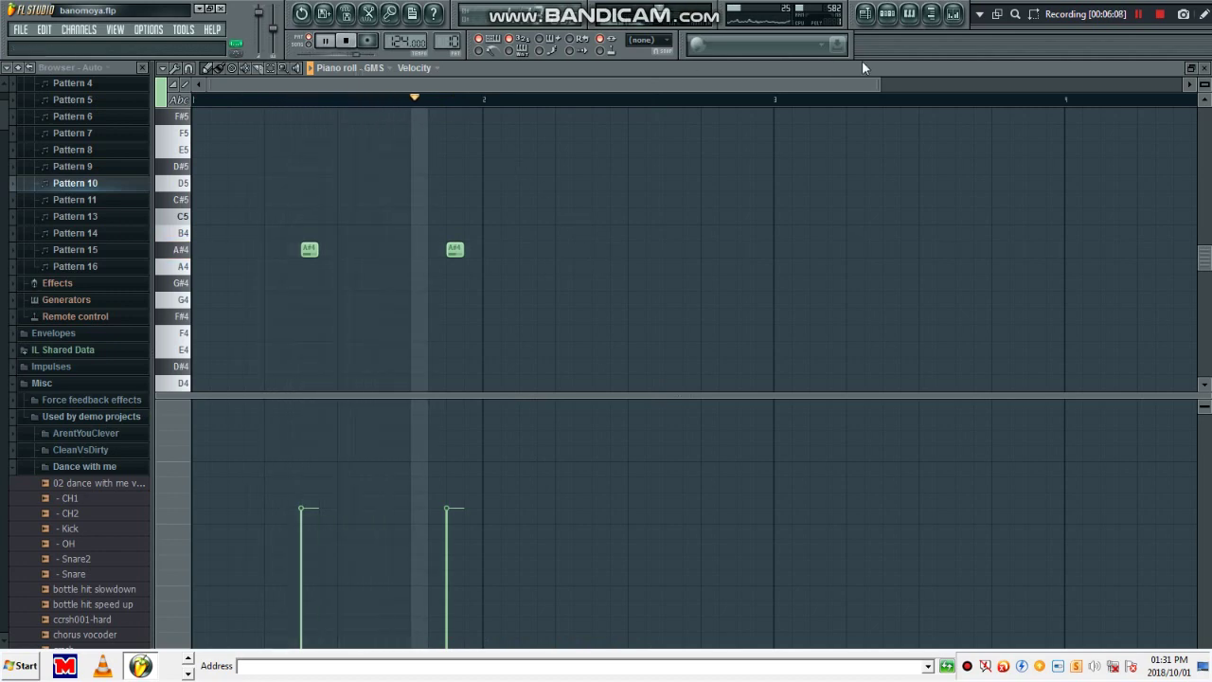
Step: Inspect the GMS synthesizer's settings for Pattern 10, then return to the step sequencer
{"action": "left_click", "coordinate": [883, 21]}
{"action": "left_click", "coordinate": [400, 516]}
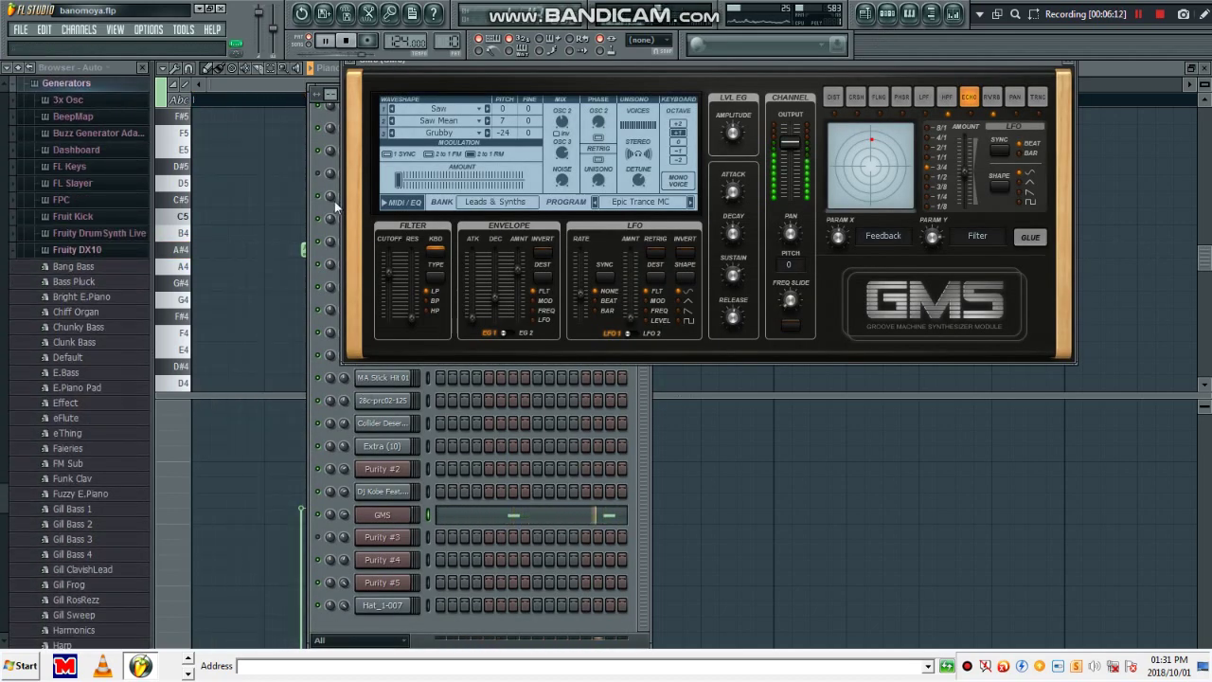
{"action": "left_click", "coordinate": [888, 15]}
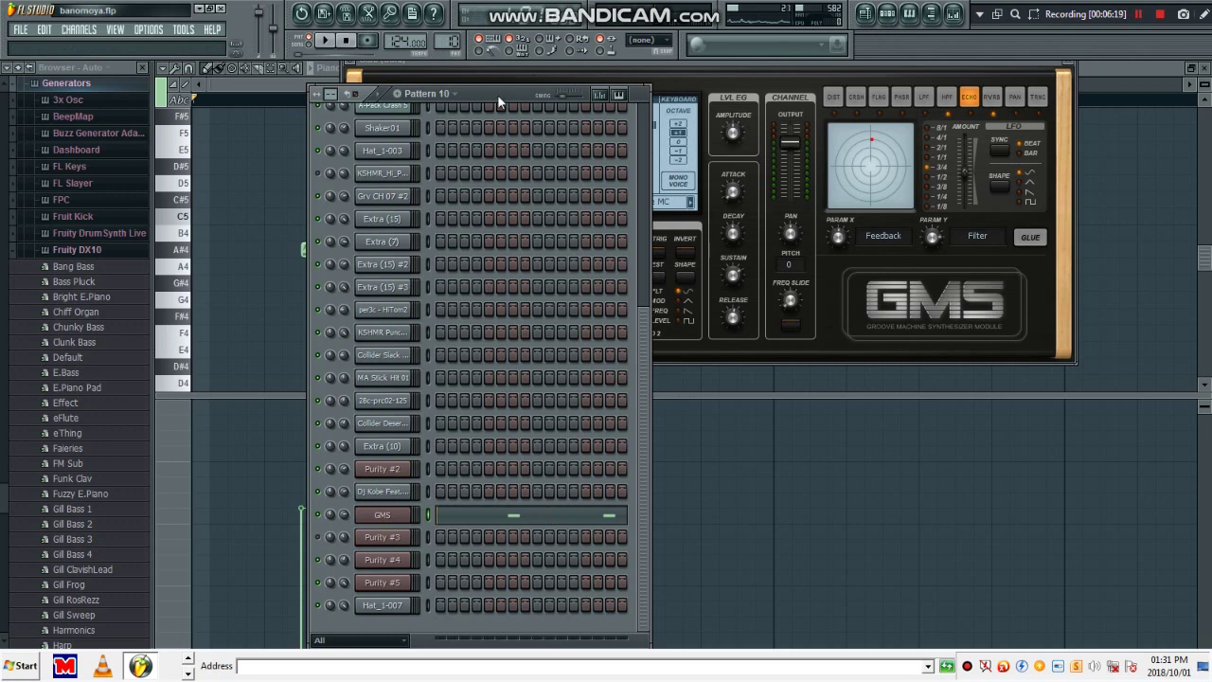
Step: Audition Pattern 11 in the step sequencer and look through the channels of Pattern 12
{"action": "key", "text": "KP_Add"}
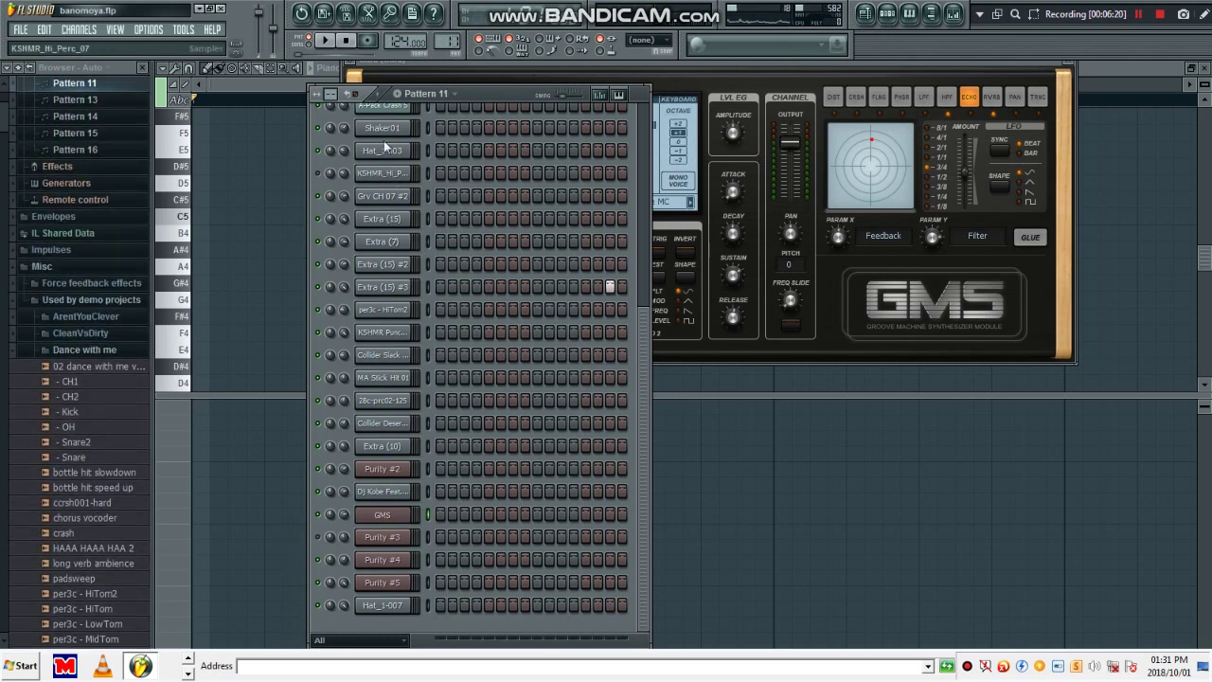
{"action": "key", "text": "space"}
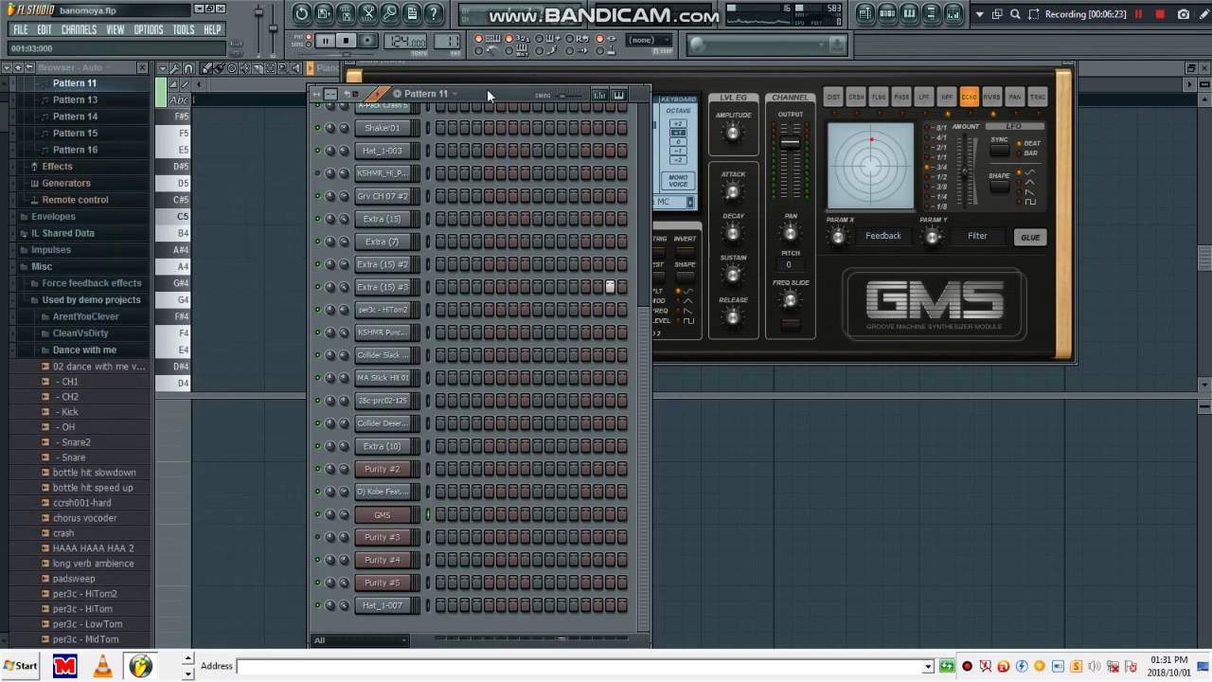
{"action": "left_click", "coordinate": [350, 44]}
{"action": "key", "text": "KP_Add"}
{"action": "scroll", "coordinate": [568, 289], "scroll_direction": "up", "scroll_amount": 4}
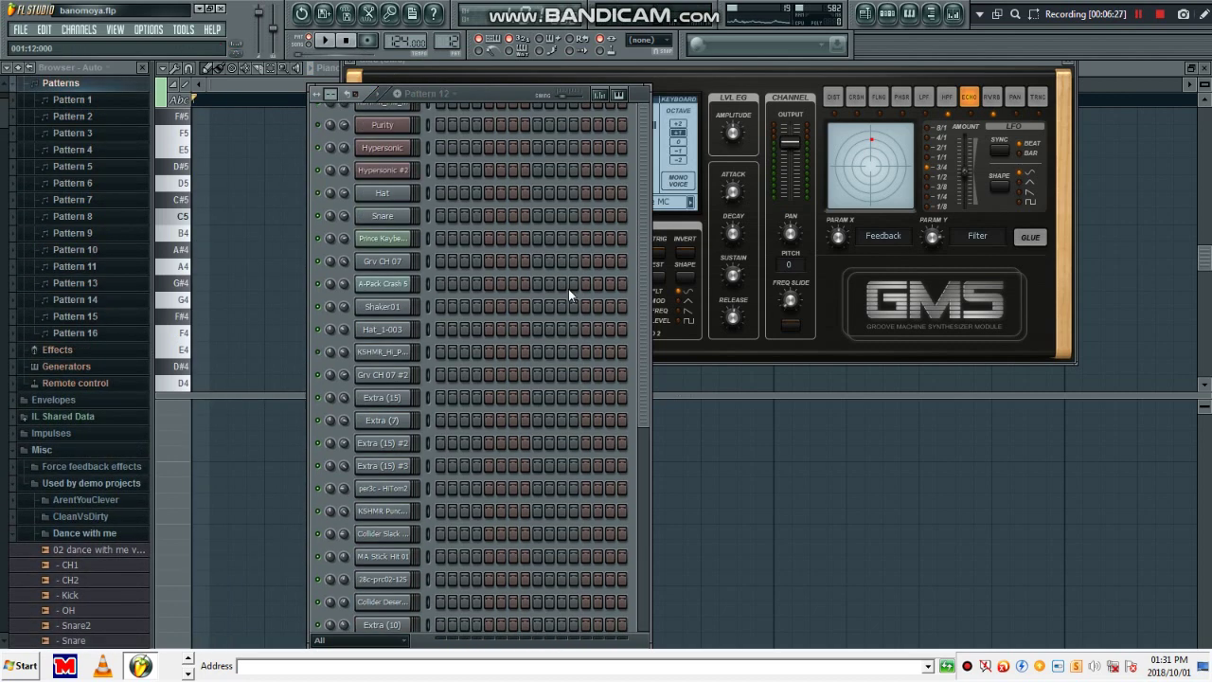
{"action": "scroll", "coordinate": [568, 289], "scroll_direction": "down", "scroll_amount": 5}
Step: Play Pattern 13, examine the full Purity #4 chord progression in the piano roll and stop playback
{"action": "key", "text": "KP_Add"}
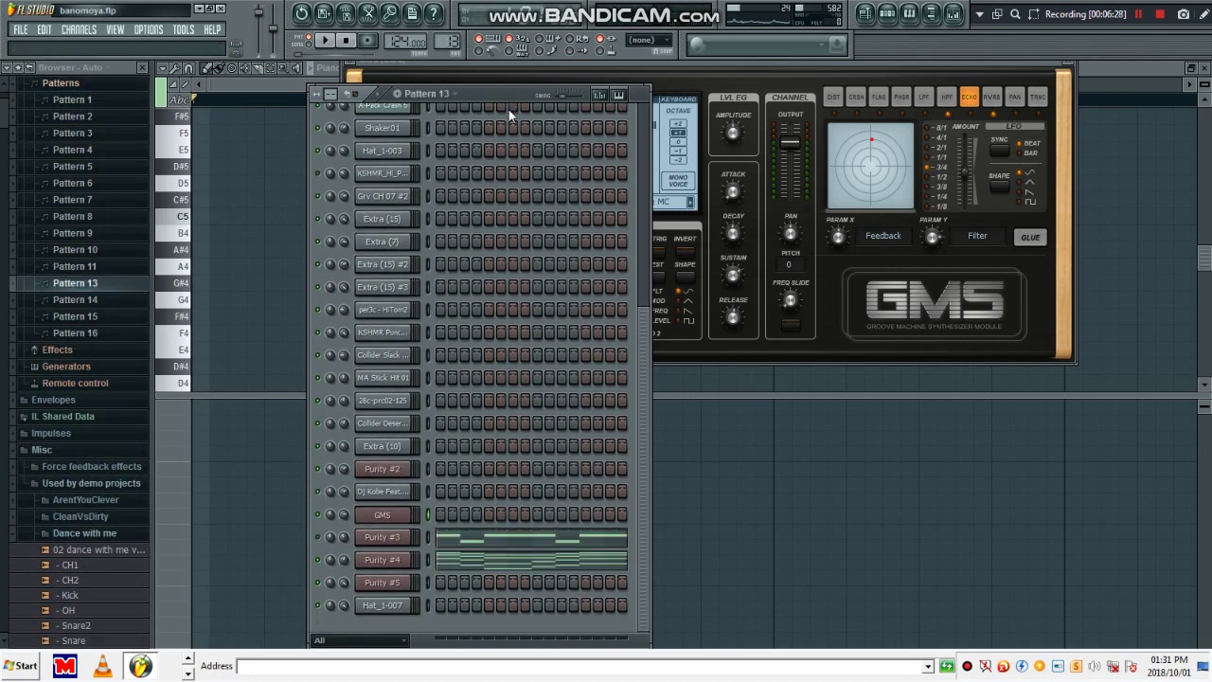
{"action": "key", "text": "space"}
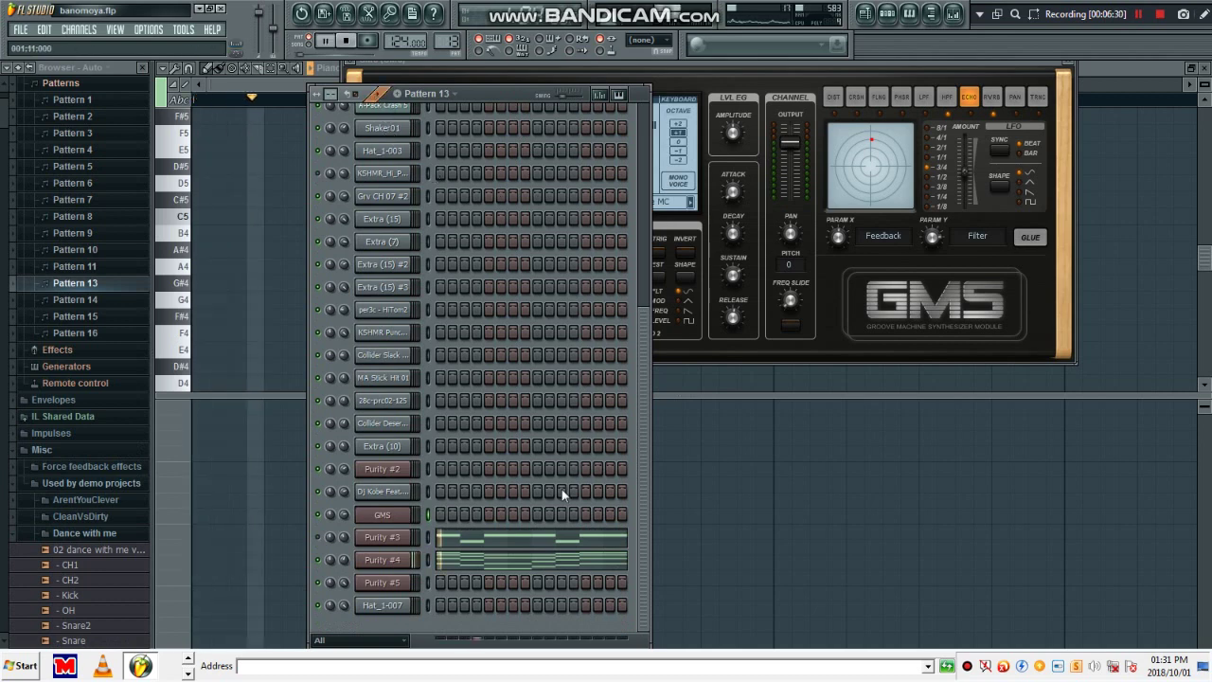
{"action": "left_click", "coordinate": [464, 559]}
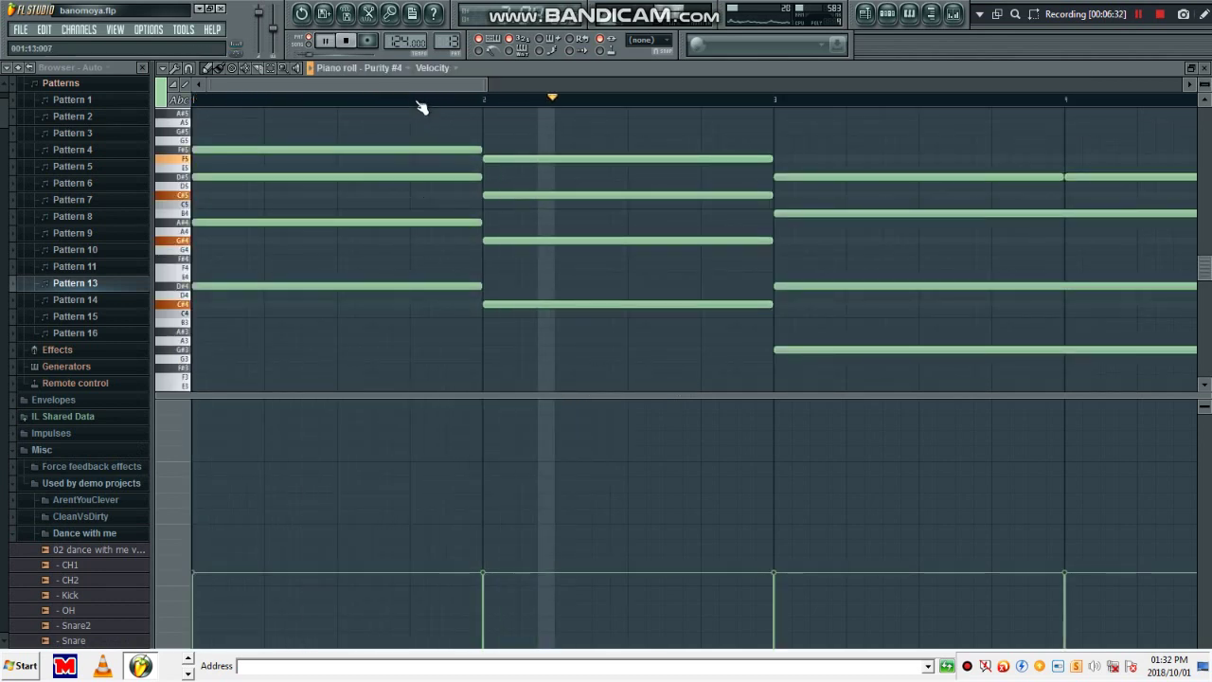
{"action": "scroll", "coordinate": [417, 102], "scroll_direction": "down", "scroll_amount": 5}
{"action": "scroll", "coordinate": [418, 102], "scroll_direction": "down", "scroll_amount": 2}
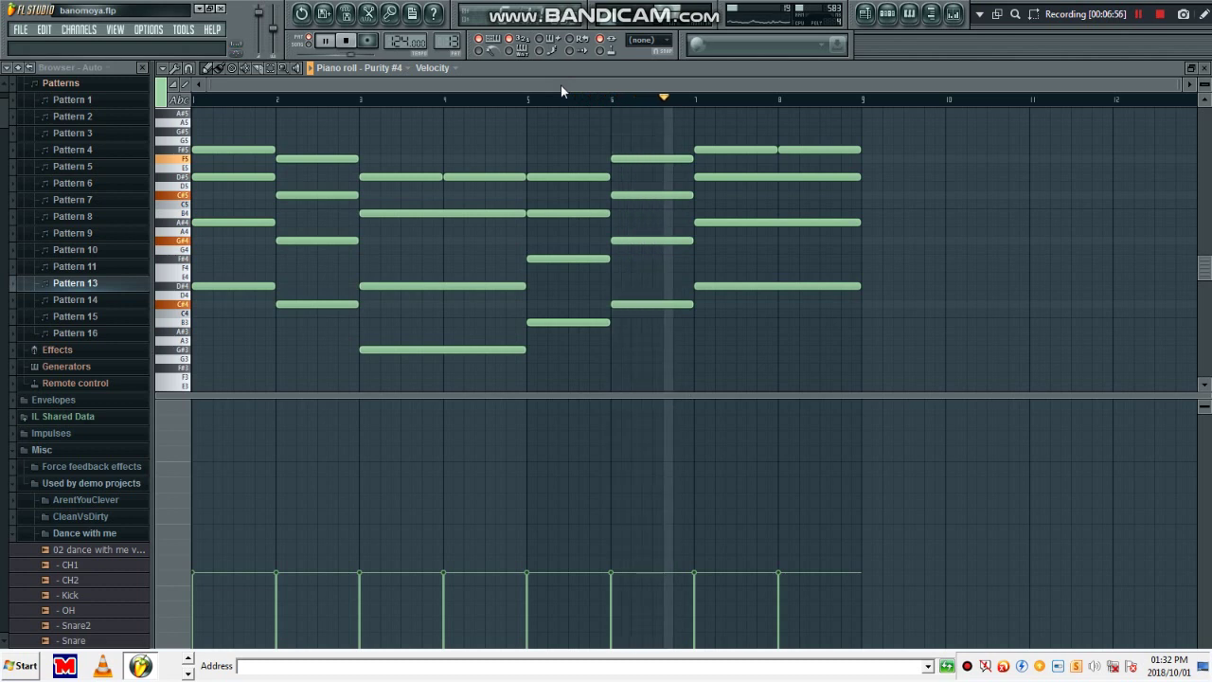
{"action": "left_click", "coordinate": [346, 41]}
Step: Inspect the Purity #4 plugin's preset list from the step sequencer and bring the sequencer back to the front
{"action": "left_click", "coordinate": [887, 13]}
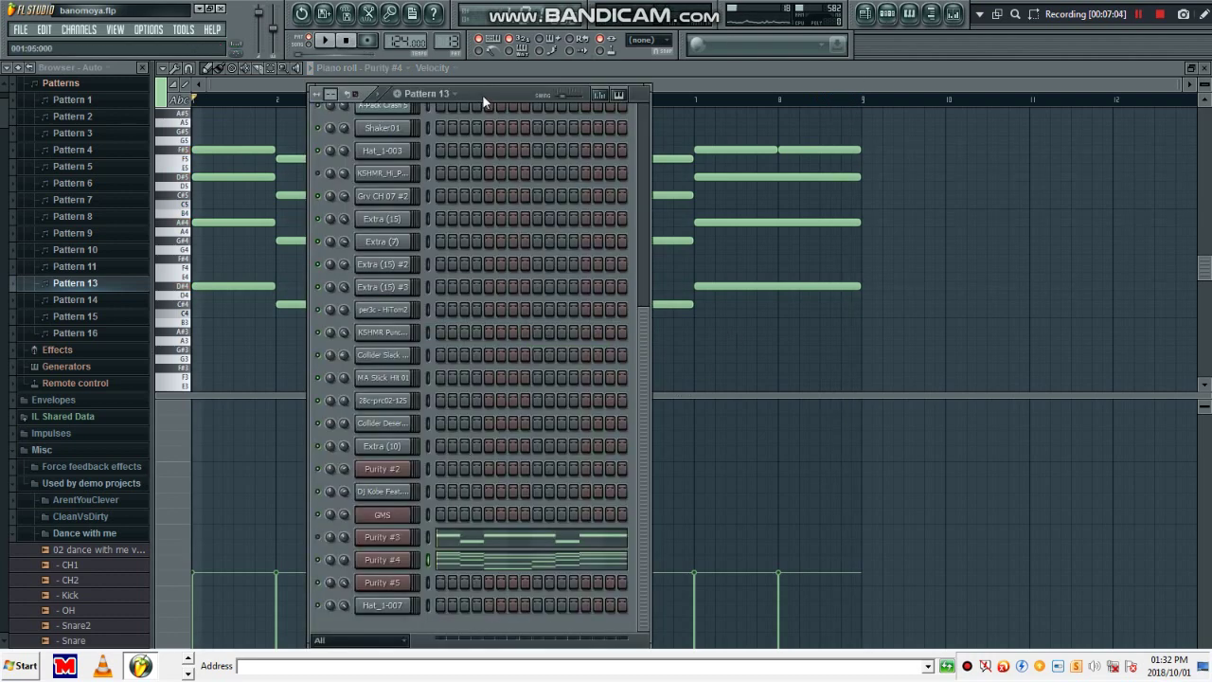
{"action": "left_click", "coordinate": [397, 564]}
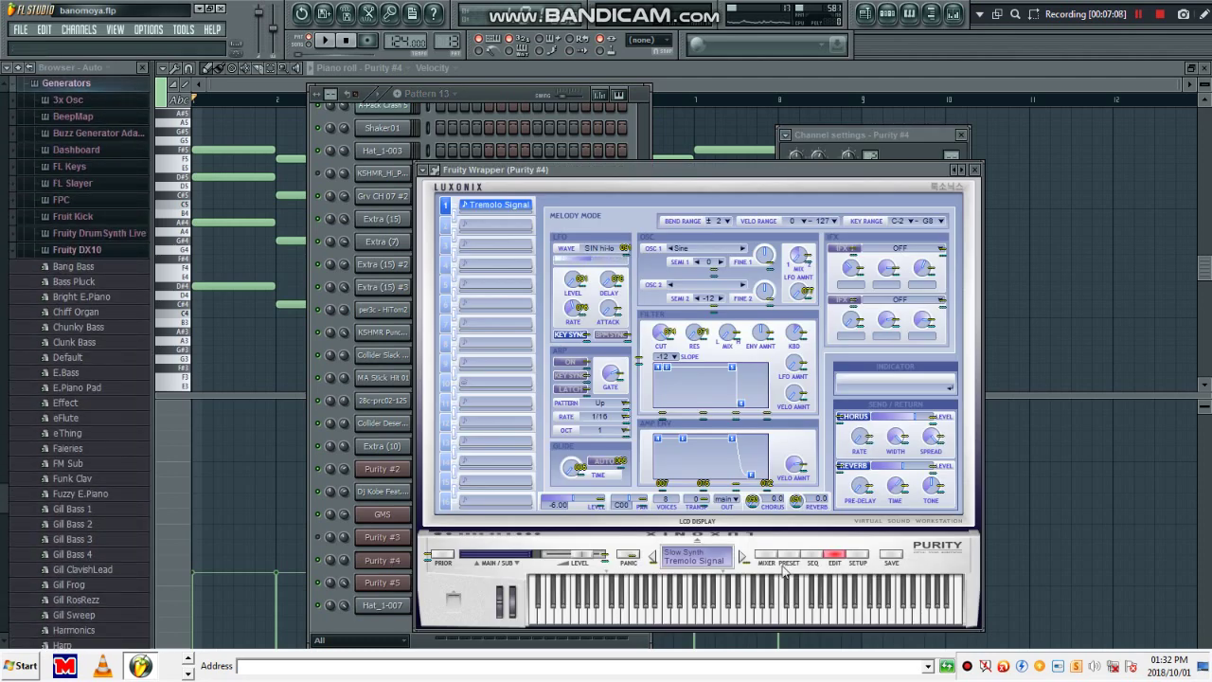
{"action": "left_click", "coordinate": [782, 555]}
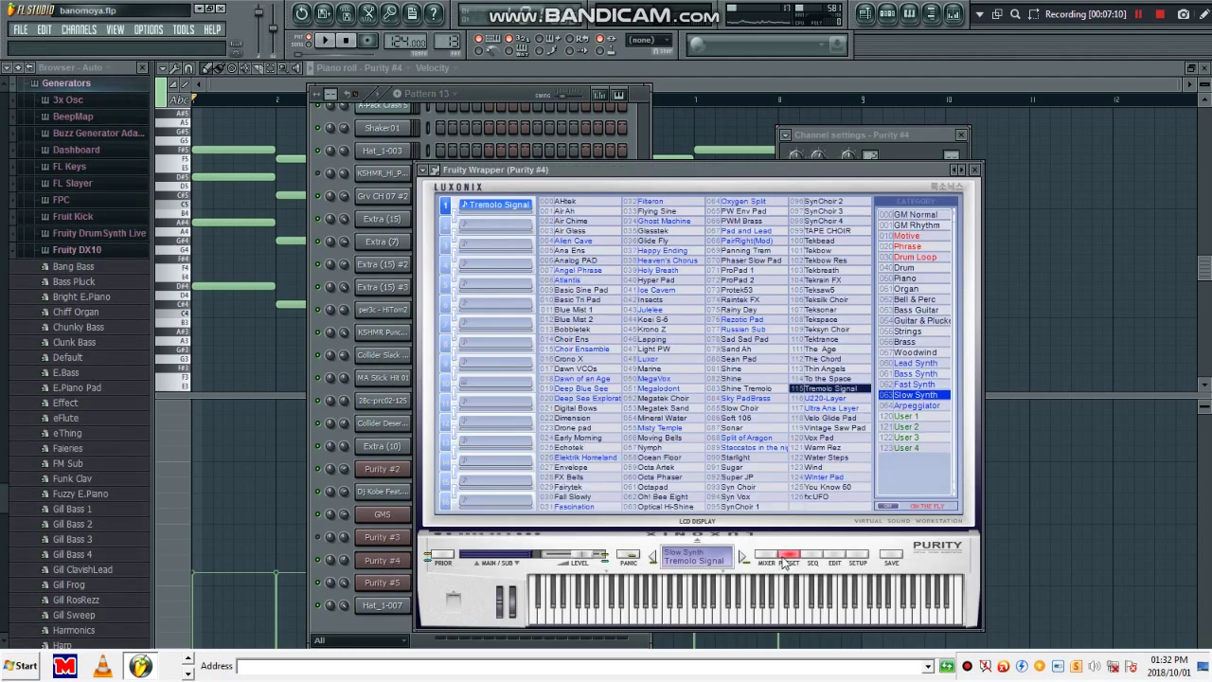
{"action": "left_click", "coordinate": [362, 628]}
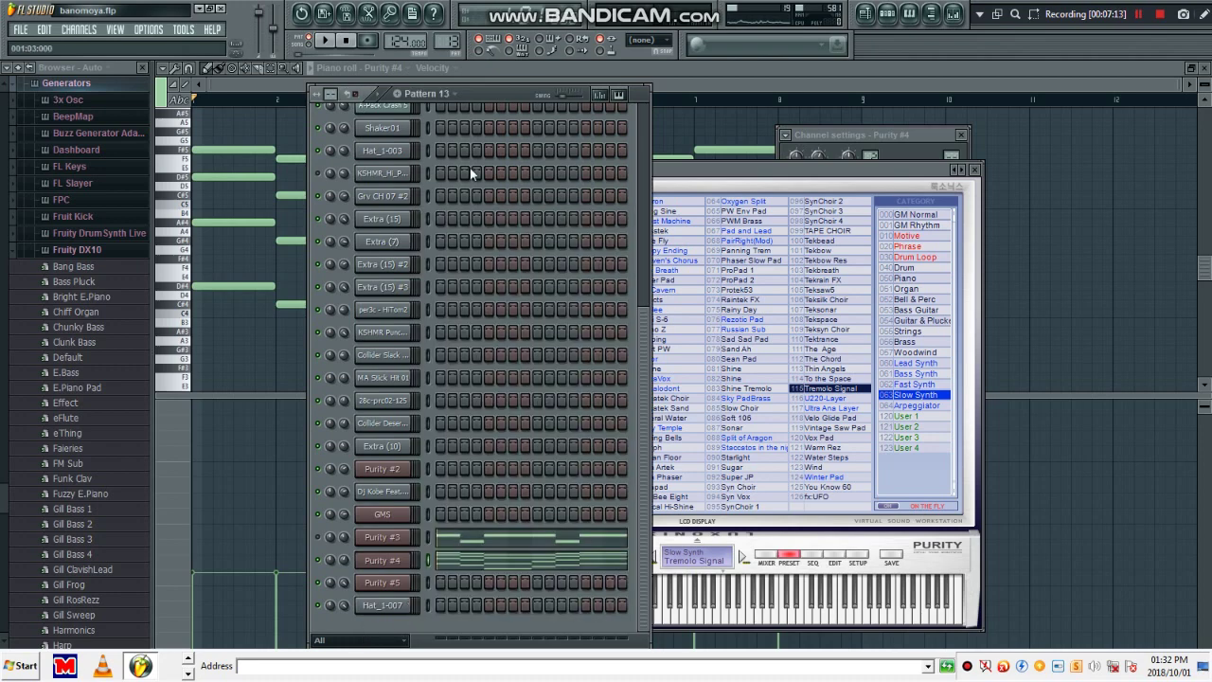
Step: Audition Pattern 14, examining the KSHMR Punchy Kick and Hat_1-007 notes in the piano roll, and stop playback
{"action": "scroll", "coordinate": [470, 90], "scroll_direction": "down", "scroll_amount": 1}
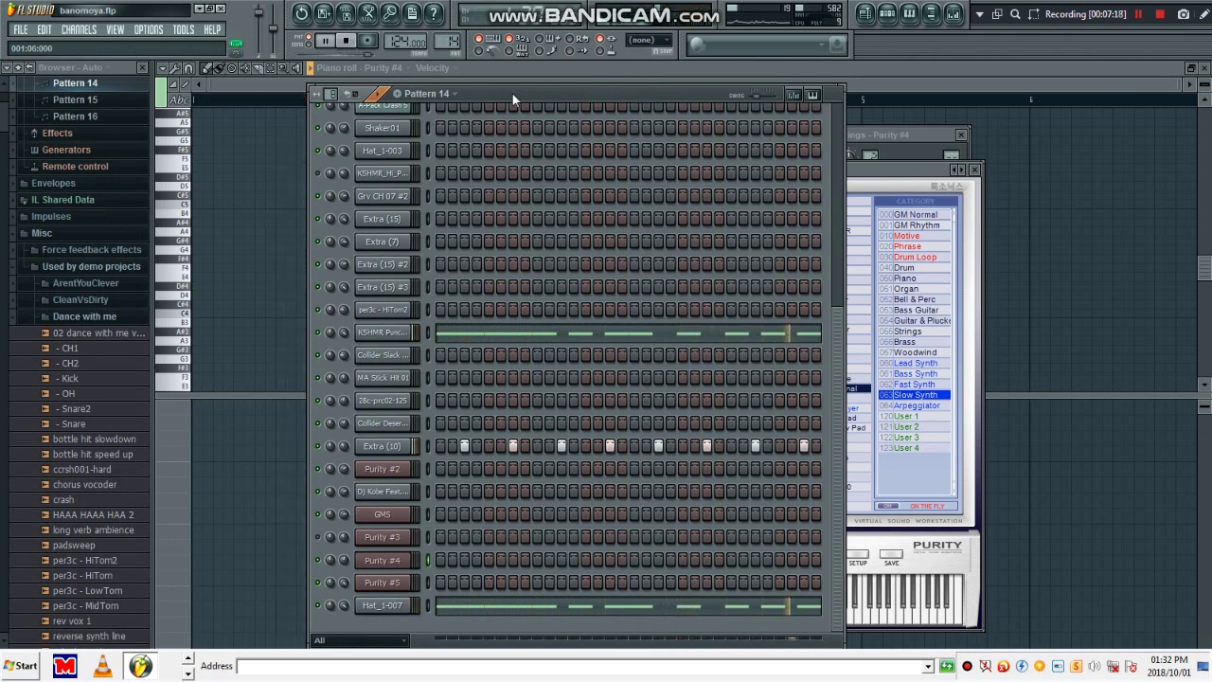
{"action": "double_click", "coordinate": [533, 333]}
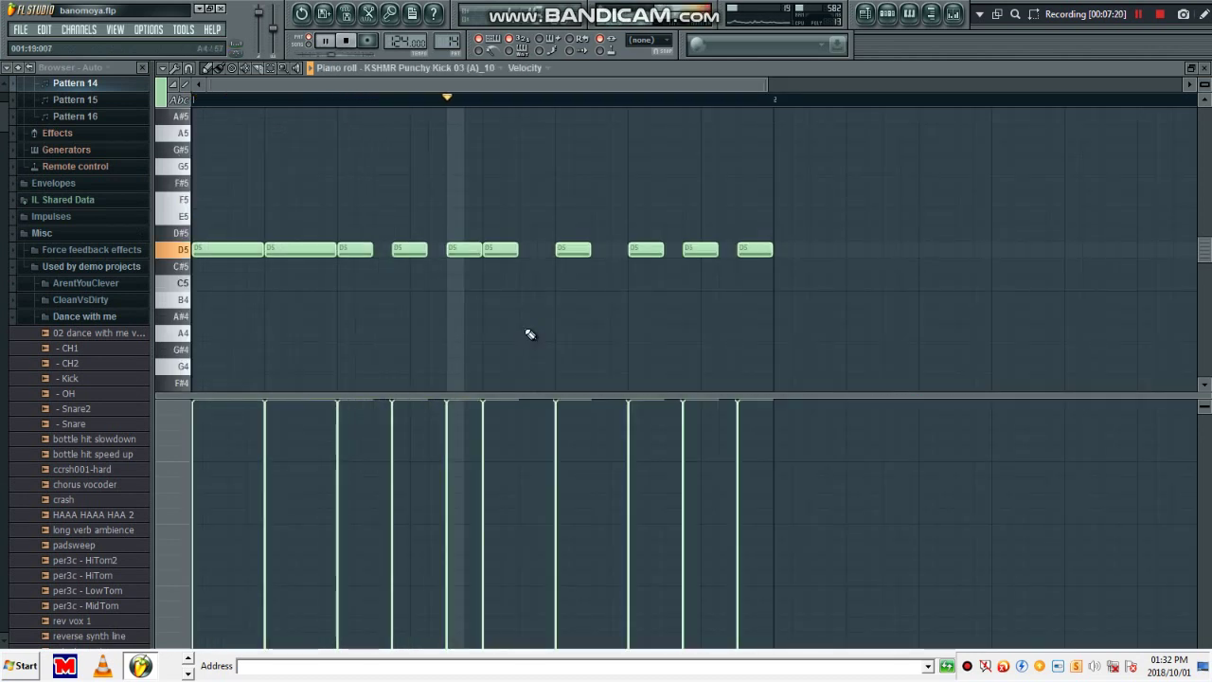
{"action": "left_click", "coordinate": [888, 19]}
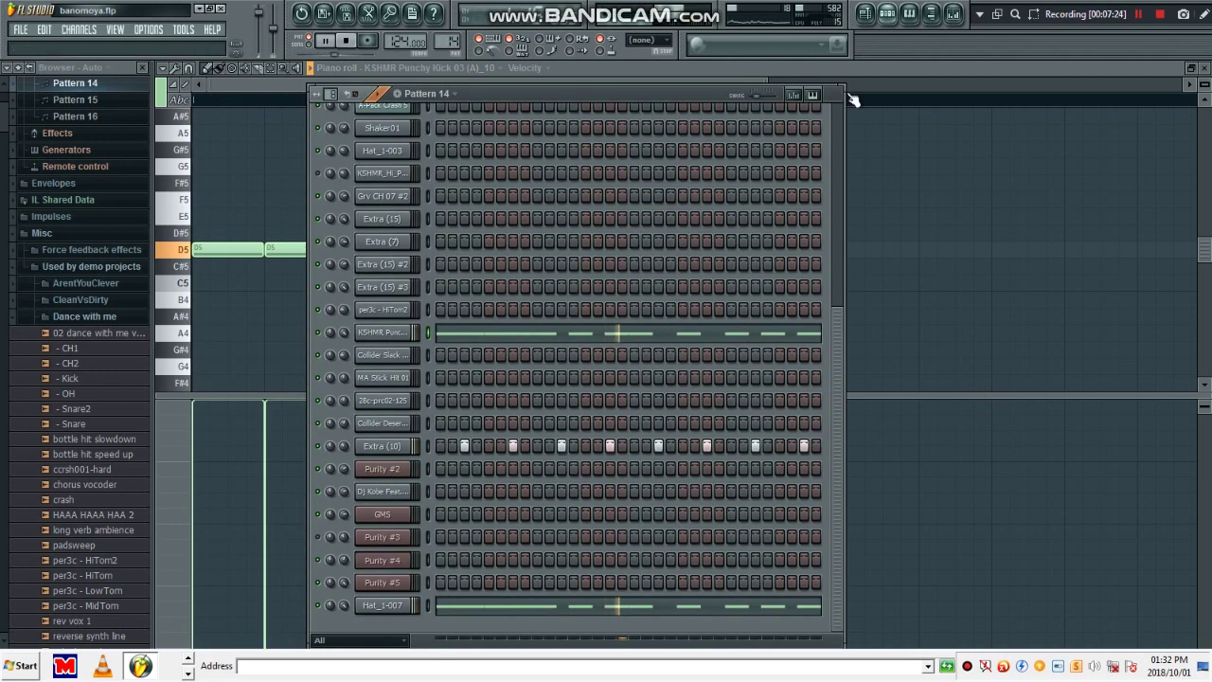
{"action": "left_click", "coordinate": [574, 606]}
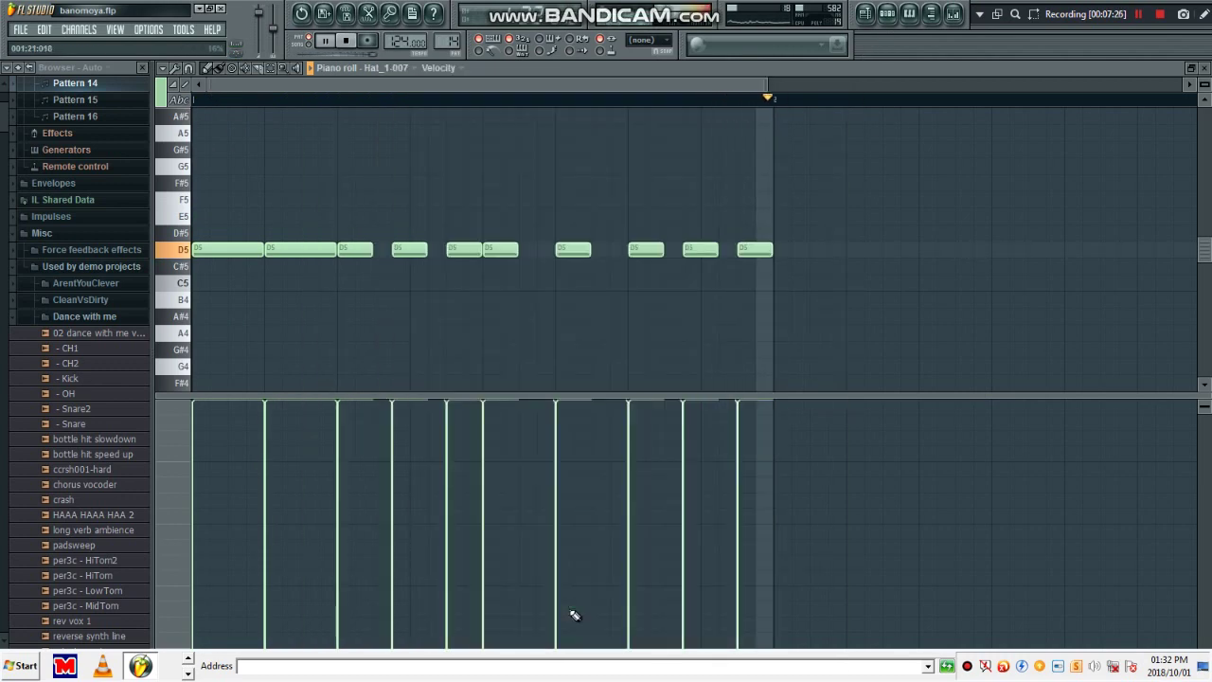
{"action": "left_click", "coordinate": [888, 13]}
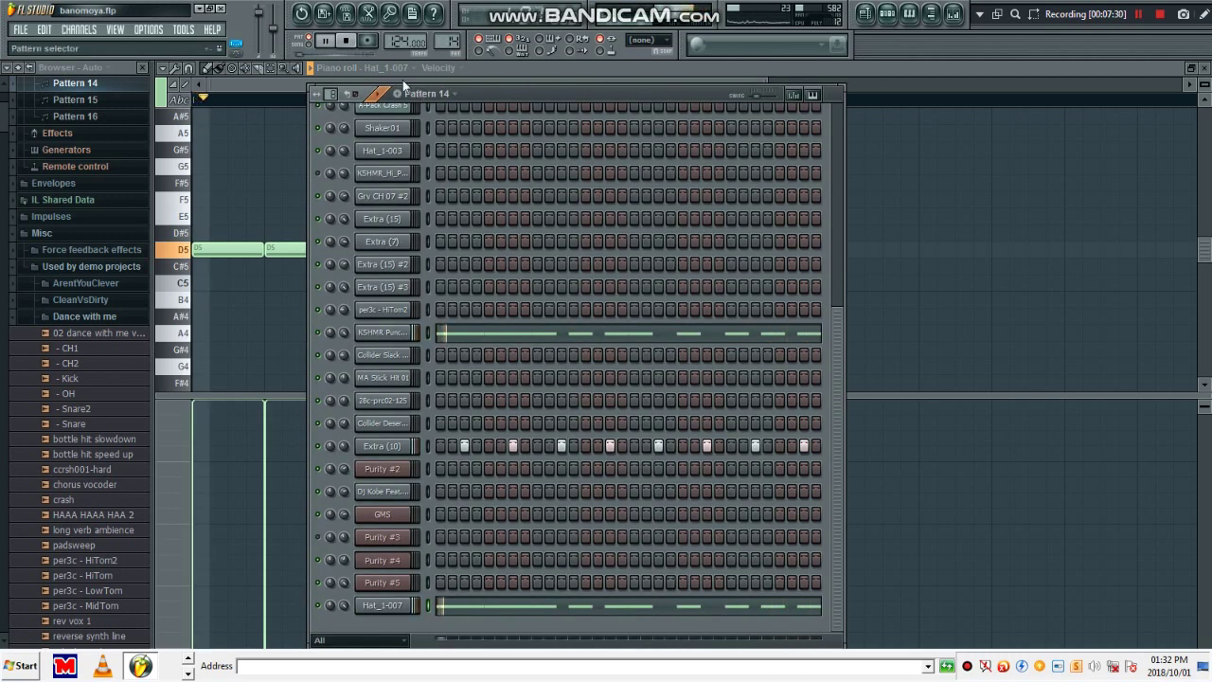
{"action": "left_click", "coordinate": [351, 38]}
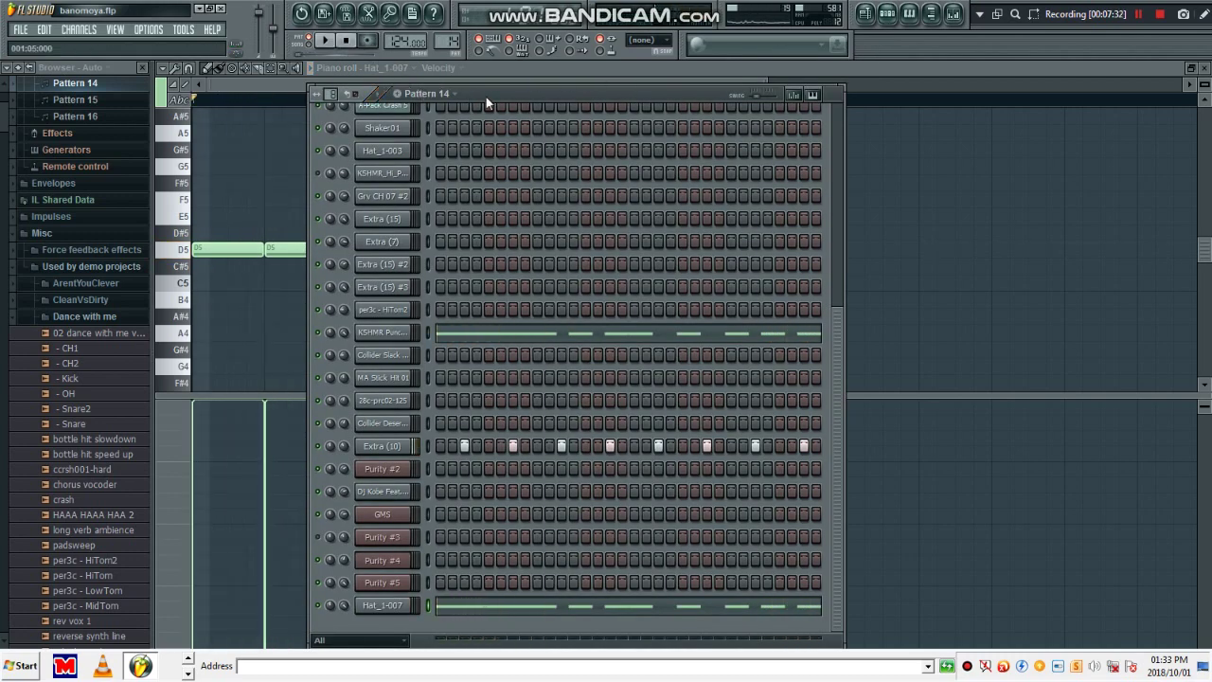
Step: Play Pattern 15 from the step sequencer and examine its GMS notes in the piano roll
{"action": "key", "text": "KP_Add"}
{"action": "key", "text": "space"}
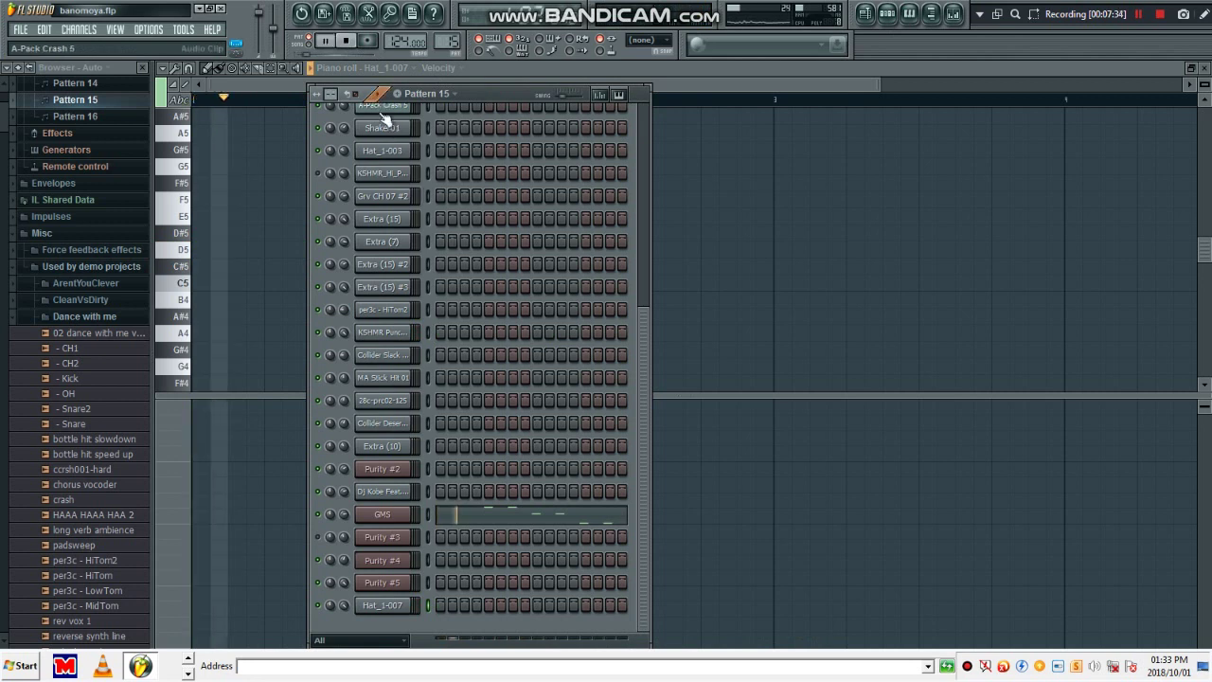
{"action": "left_click", "coordinate": [499, 517]}
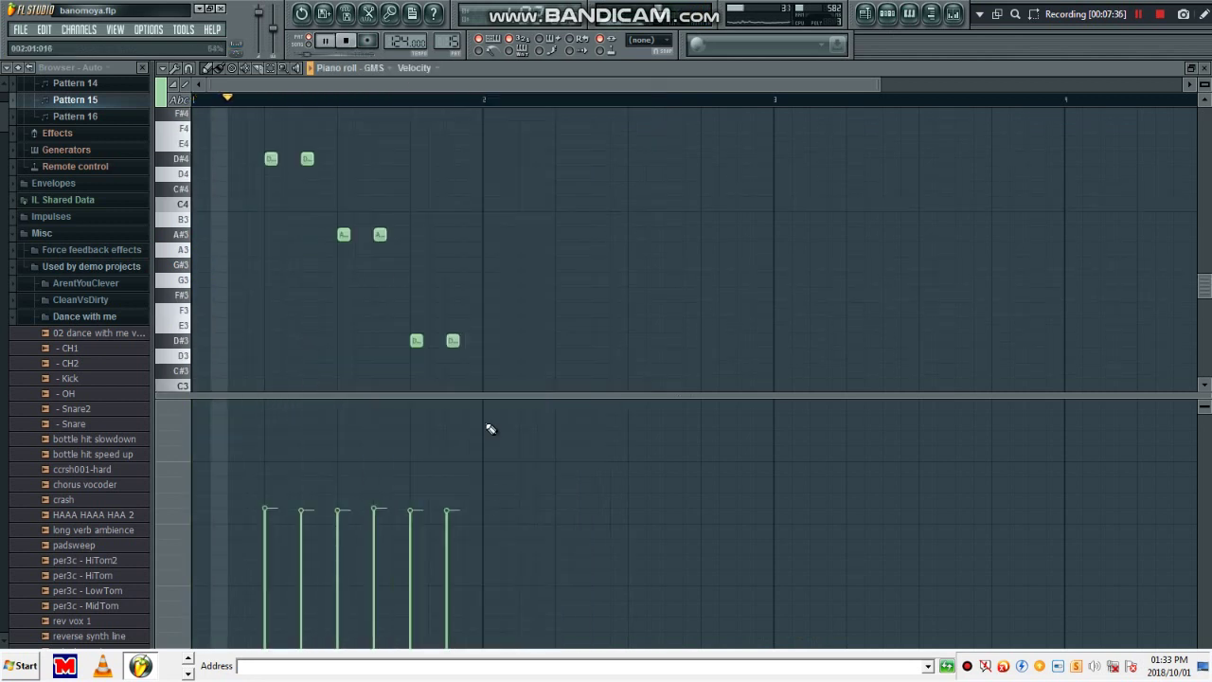
Step: Stop playback, play Pattern 16 and examine the full Purity #5 chord progression in the piano roll
{"action": "left_click", "coordinate": [347, 42]}
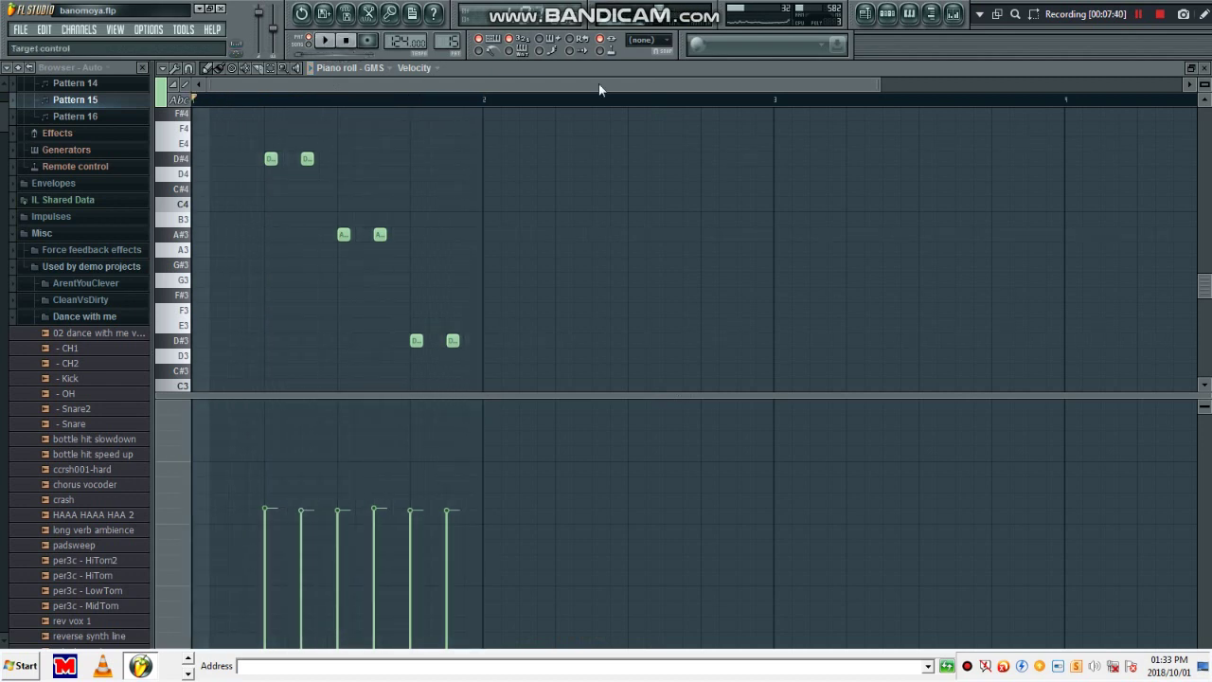
{"action": "left_click", "coordinate": [887, 14]}
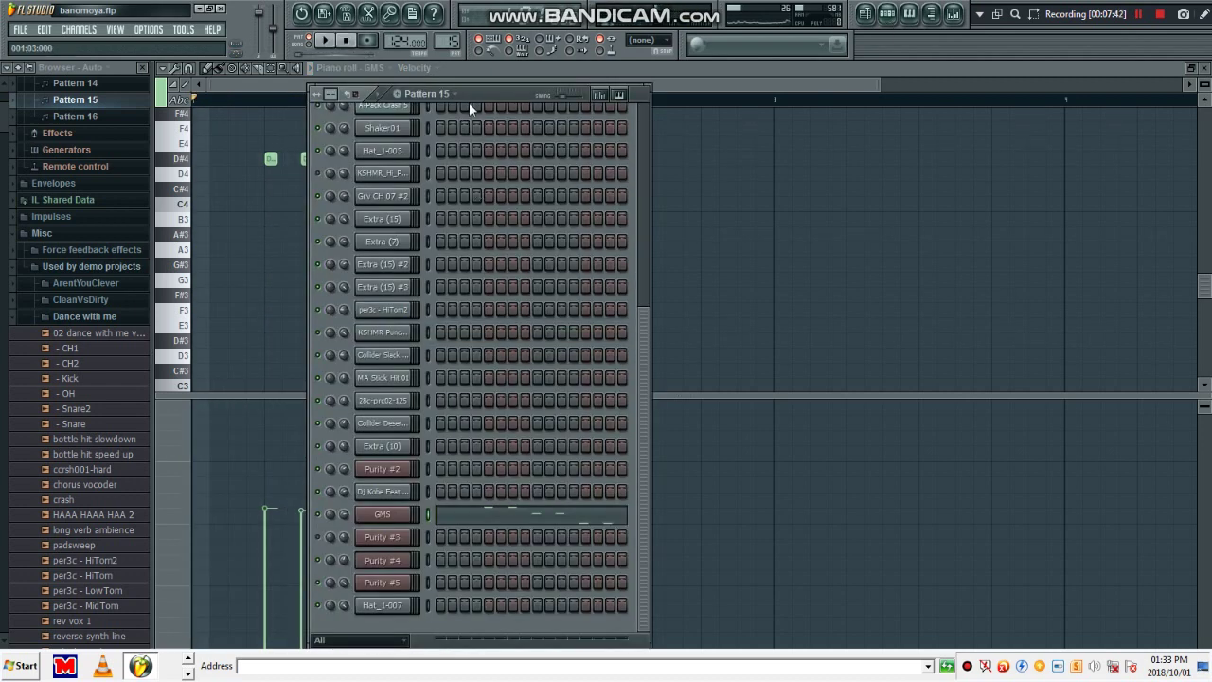
{"action": "scroll", "coordinate": [469, 99], "scroll_direction": "down", "scroll_amount": 1}
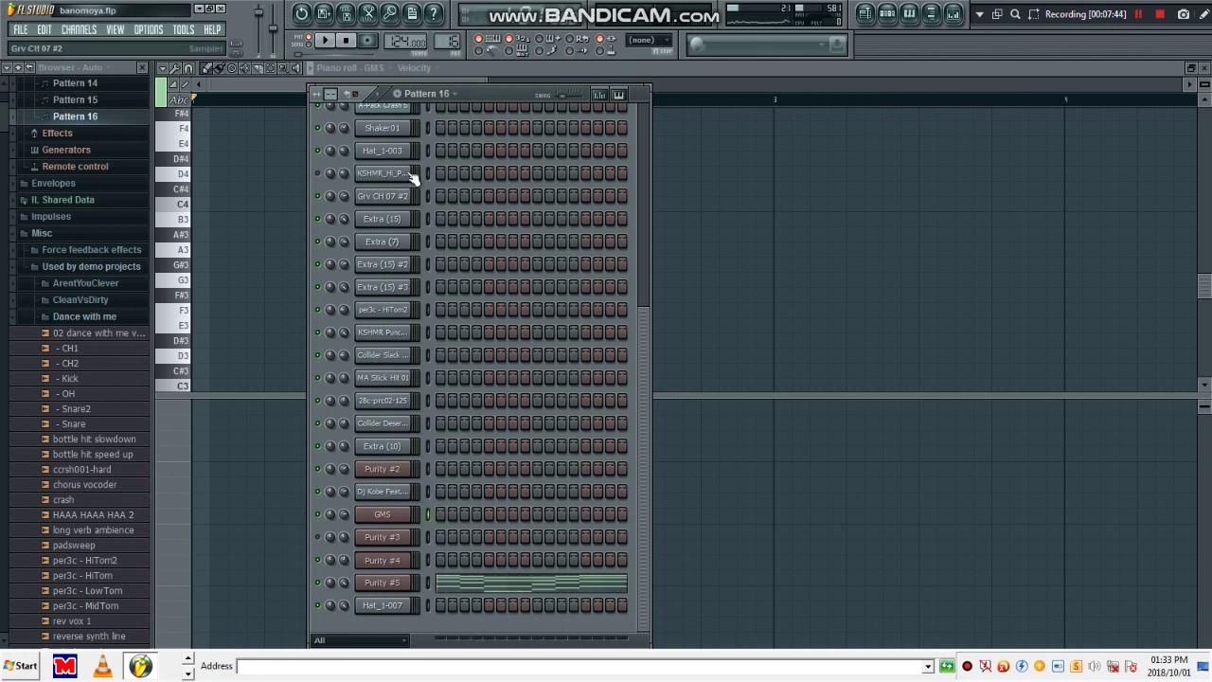
{"action": "left_click", "coordinate": [492, 581]}
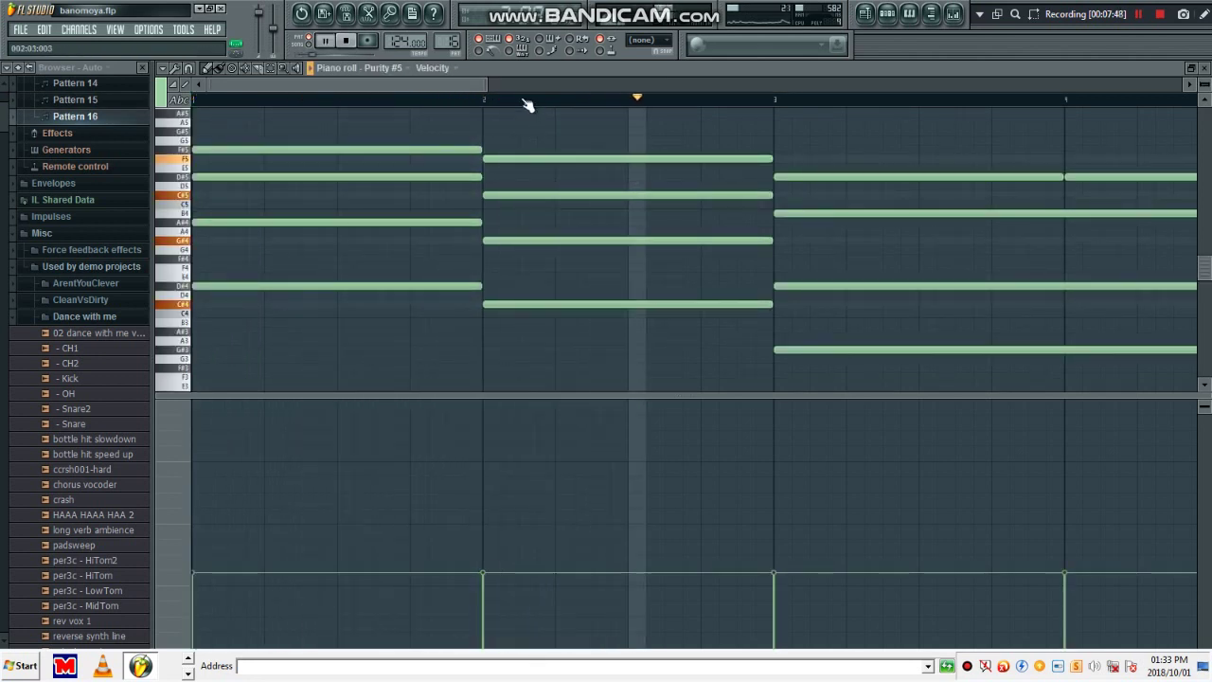
{"action": "scroll", "coordinate": [527, 104], "scroll_direction": "down", "scroll_amount": 2}
{"action": "scroll", "coordinate": [528, 104], "scroll_direction": "down", "scroll_amount": 4}
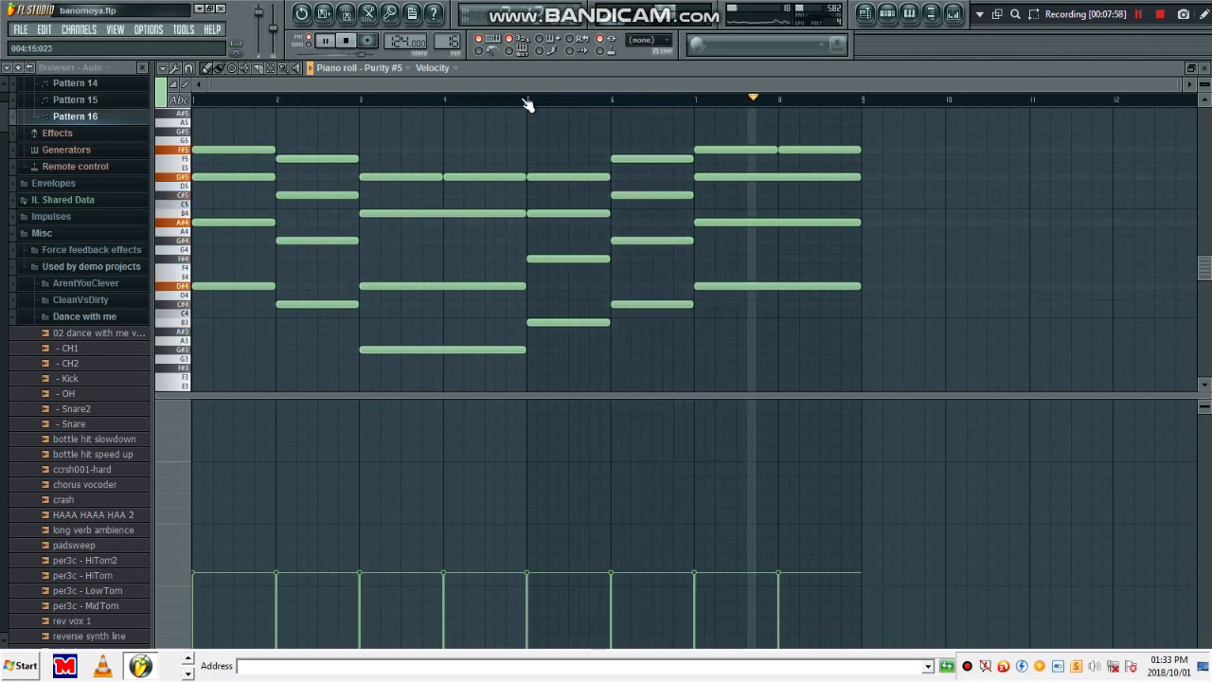
Step: Inspect the Purity #5 plugin's preset list from the step sequencer and stop playback
{"action": "left_click", "coordinate": [887, 14]}
{"action": "left_click", "coordinate": [383, 582]}
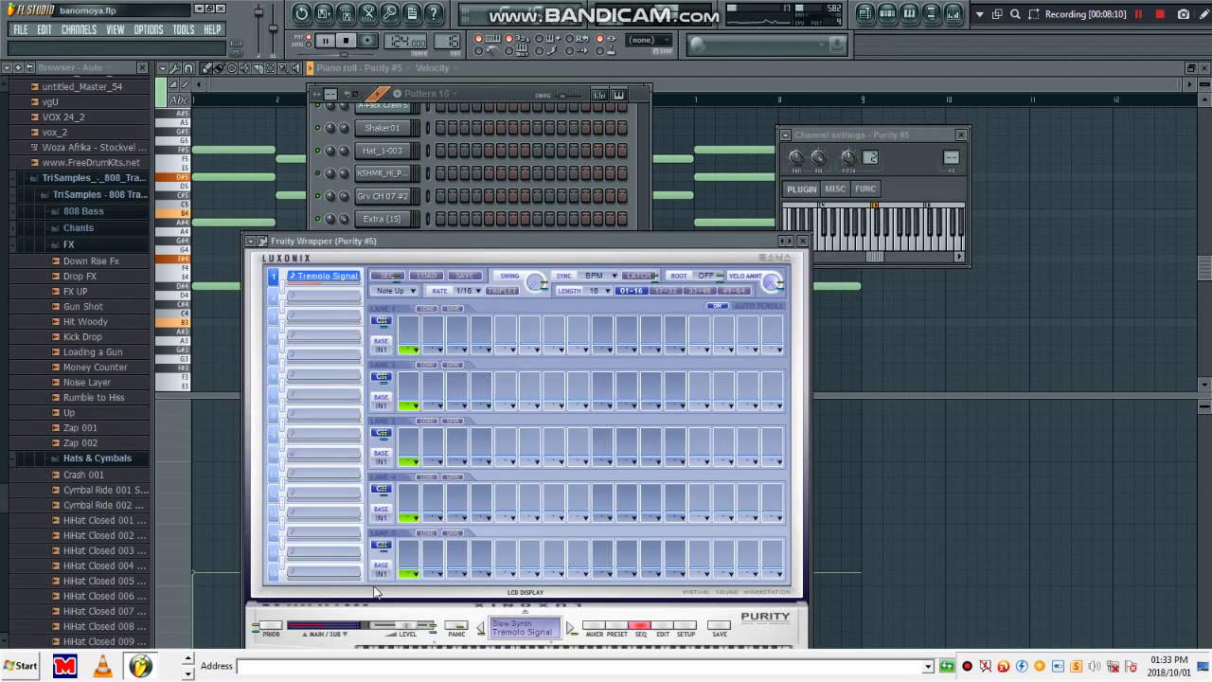
{"action": "left_click", "coordinate": [614, 629]}
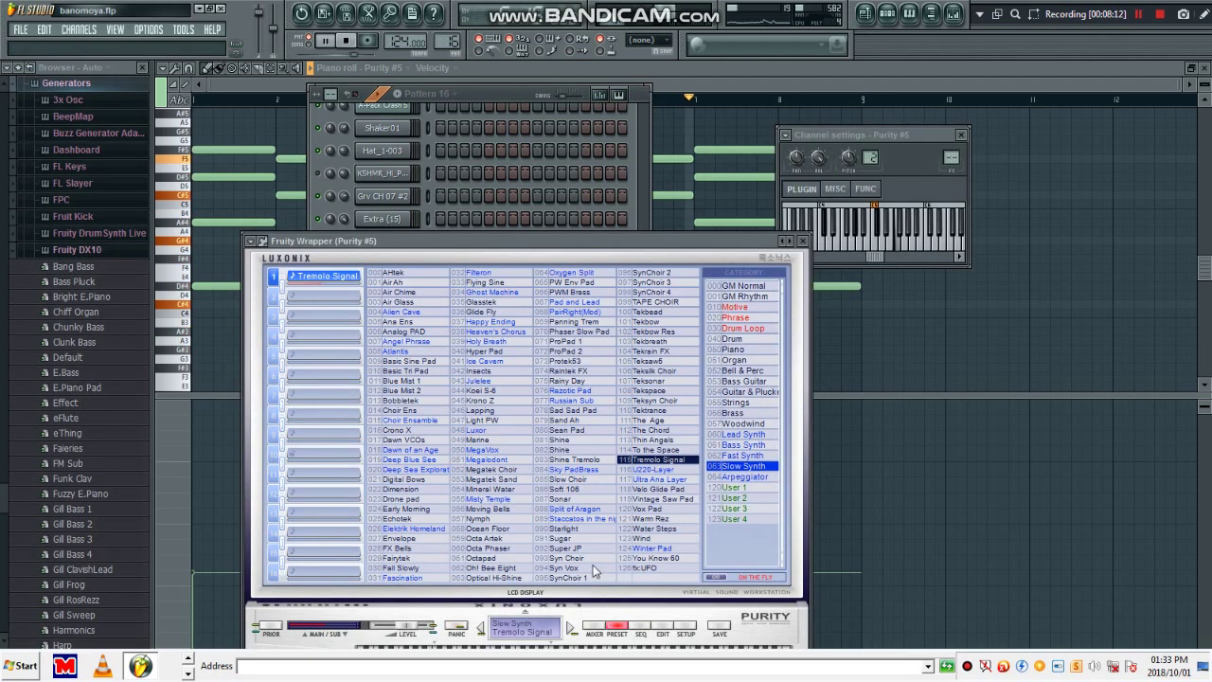
{"action": "left_click", "coordinate": [347, 41]}
Step: Show the playlist, solo Track 1 and play the song from the start
{"action": "left_click", "coordinate": [865, 15]}
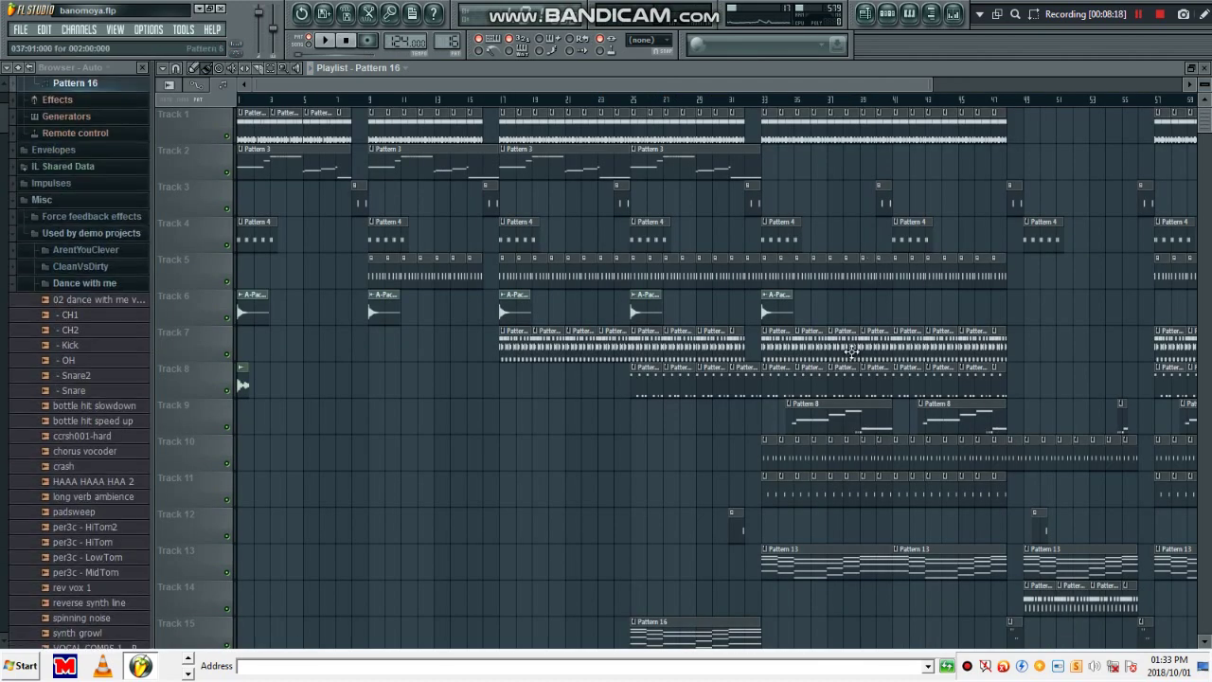
{"action": "left_click", "coordinate": [226, 172]}
{"action": "right_click", "coordinate": [227, 136]}
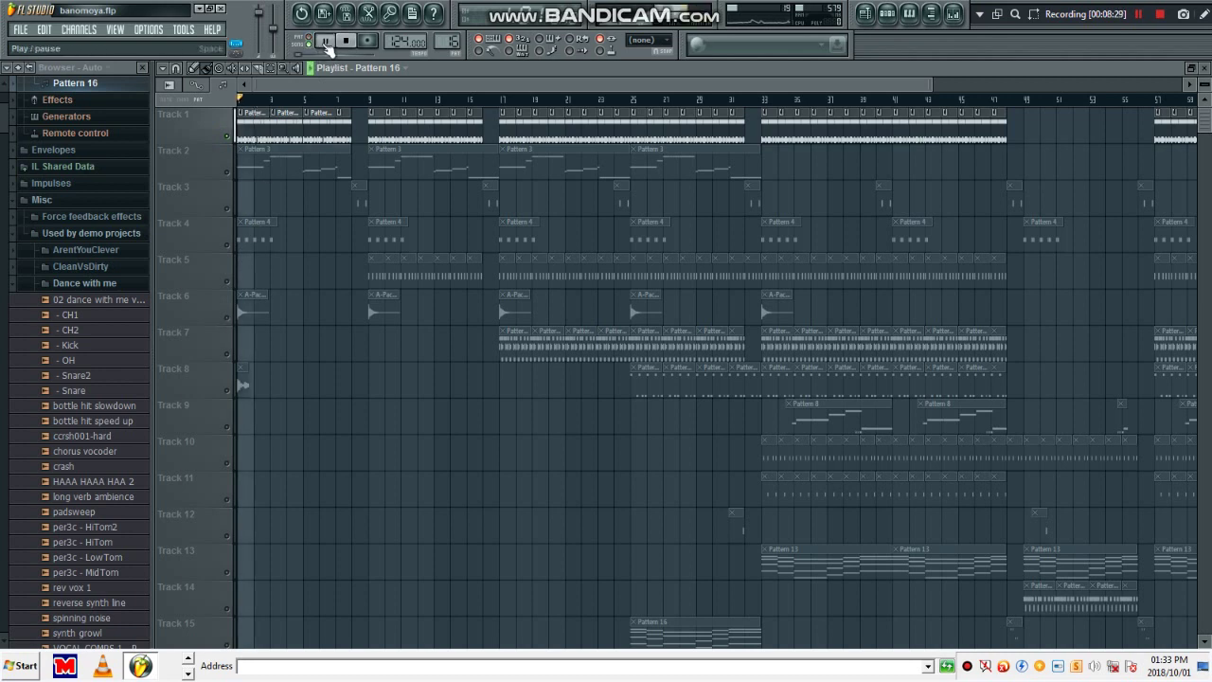
Step: Unmute Tracks 2, 3, 4, 6 and 5 one after another while the song plays
{"action": "left_click", "coordinate": [228, 172]}
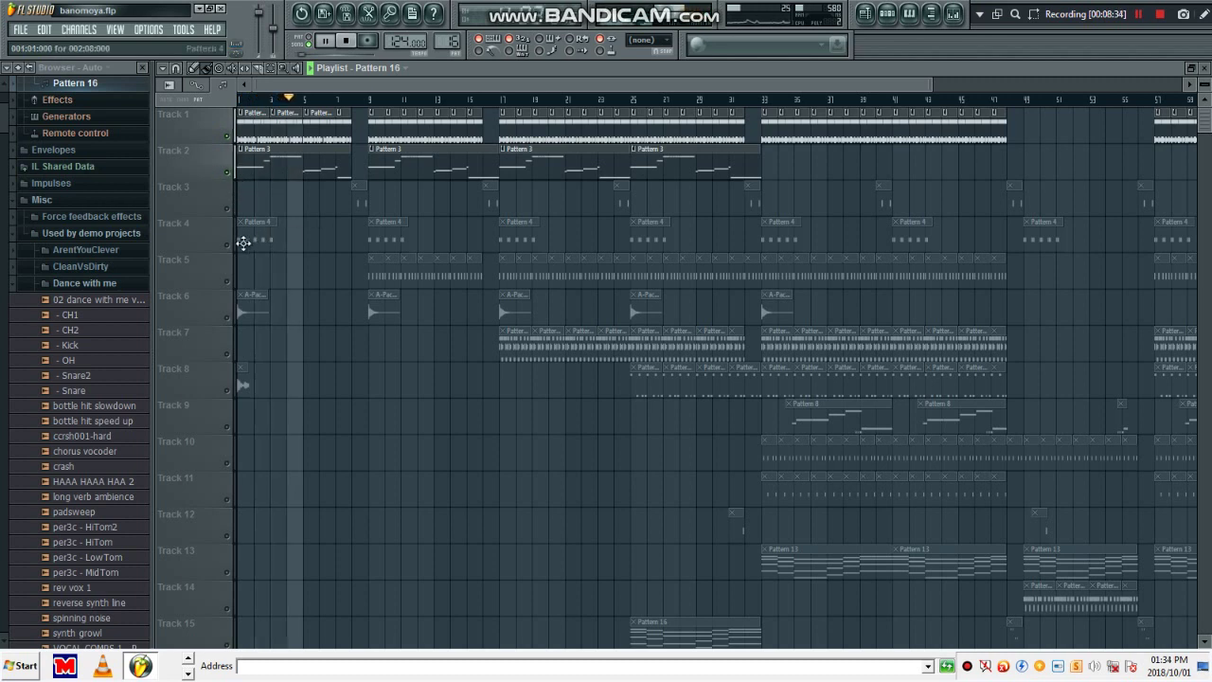
{"action": "left_click", "coordinate": [227, 209]}
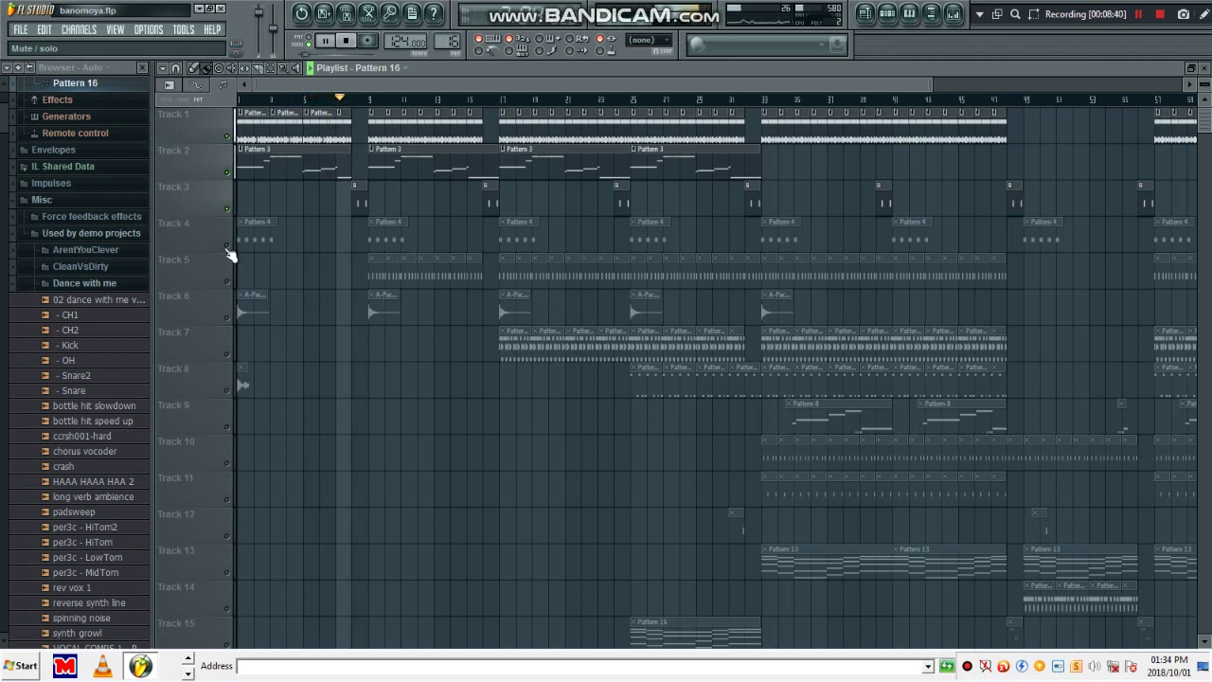
{"action": "left_click", "coordinate": [227, 247]}
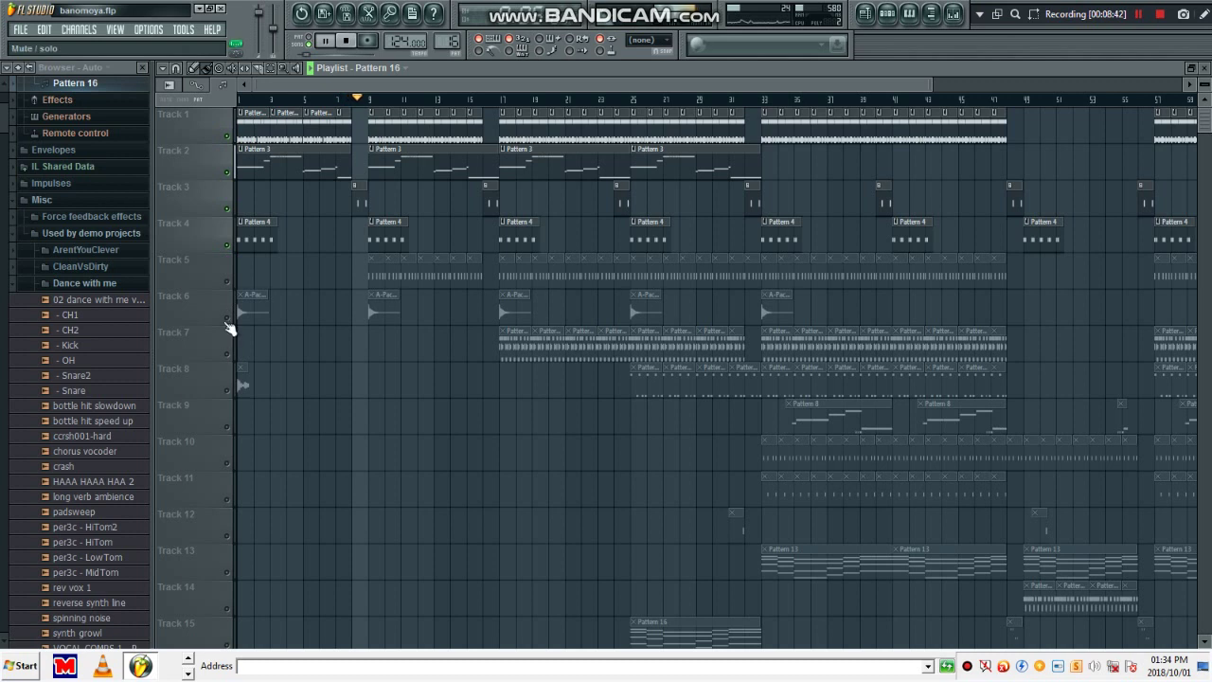
{"action": "left_click", "coordinate": [228, 320]}
{"action": "left_click", "coordinate": [228, 283]}
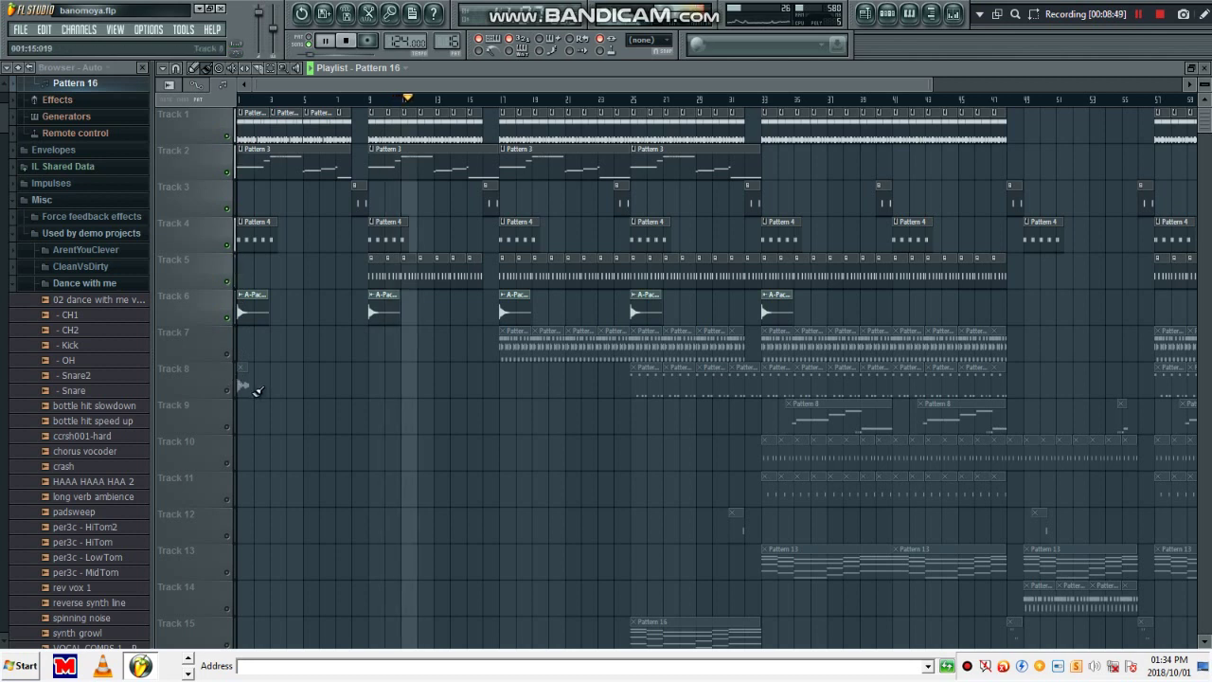
Step: Place a copy of the Banomoya (Full Audio) clip at bar 17 on Track 8 and unmute Tracks 8, 7 and 15
{"action": "left_click", "coordinate": [238, 385]}
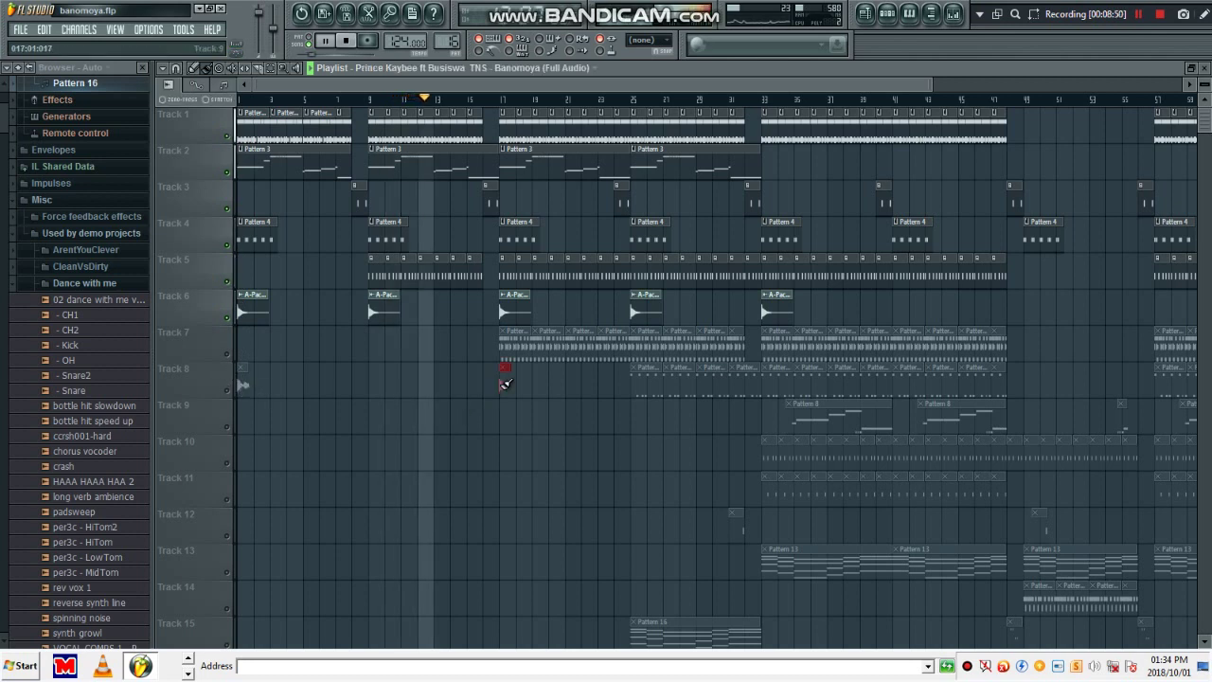
{"action": "left_click", "coordinate": [225, 389]}
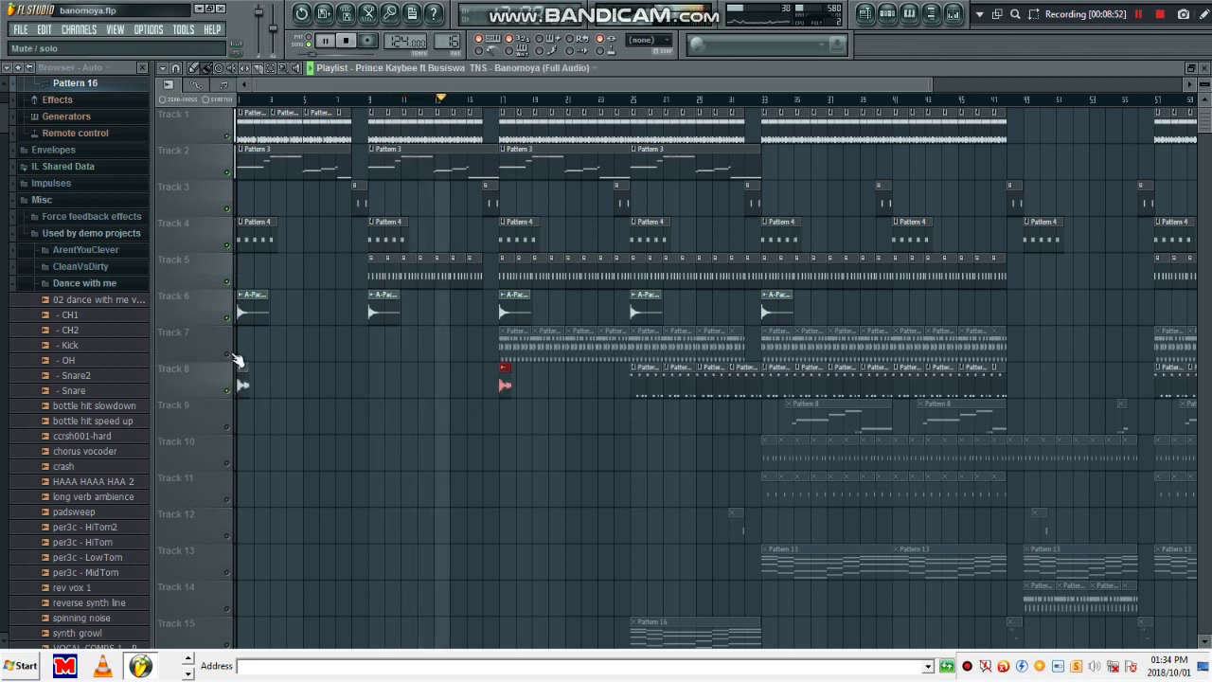
{"action": "left_click", "coordinate": [227, 353]}
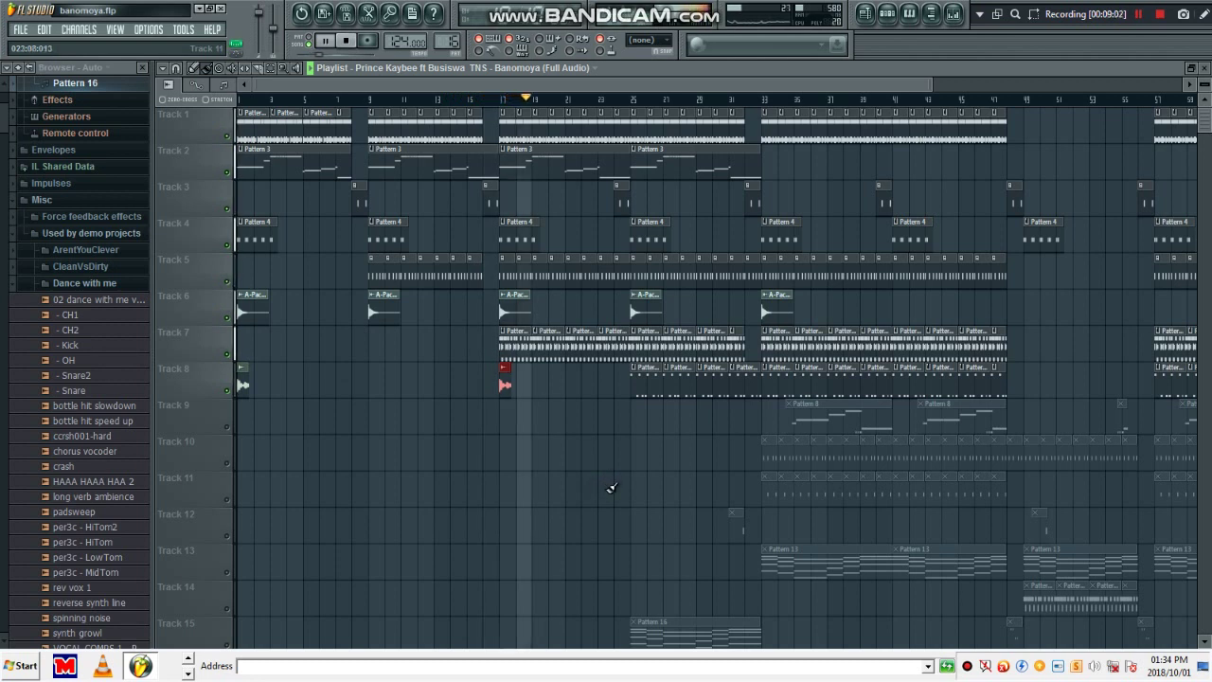
{"action": "scroll", "coordinate": [636, 532], "scroll_direction": "down", "scroll_amount": 4}
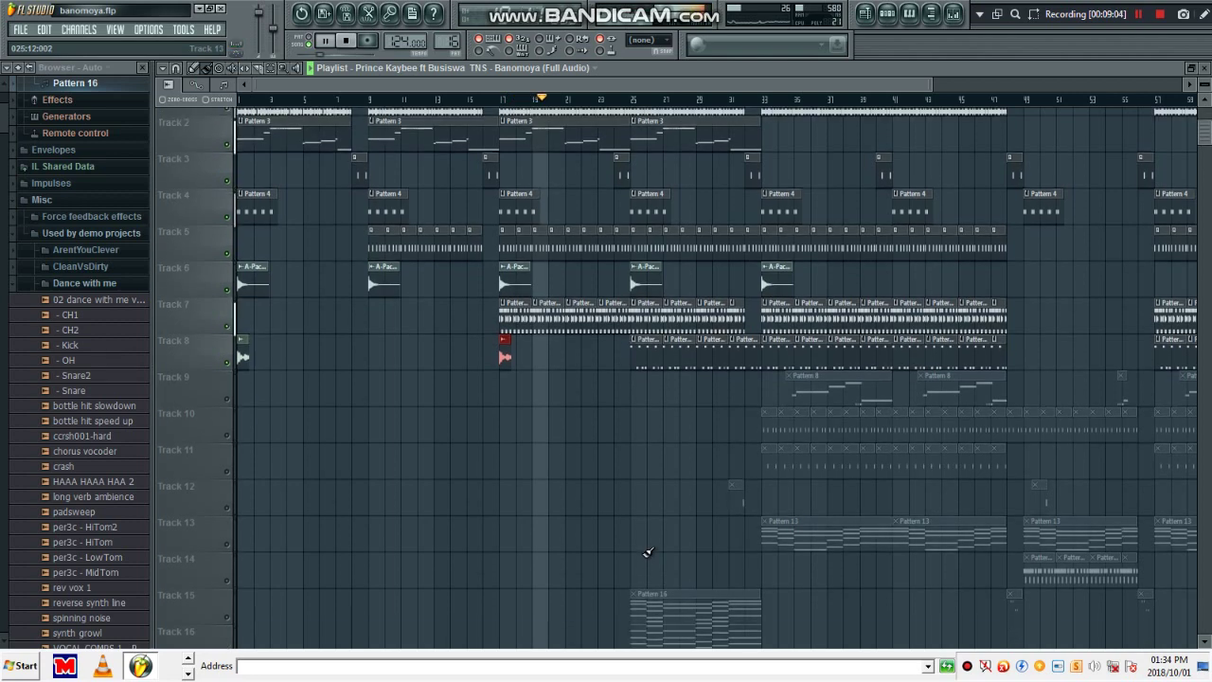
{"action": "scroll", "coordinate": [647, 552], "scroll_direction": "up", "scroll_amount": 1}
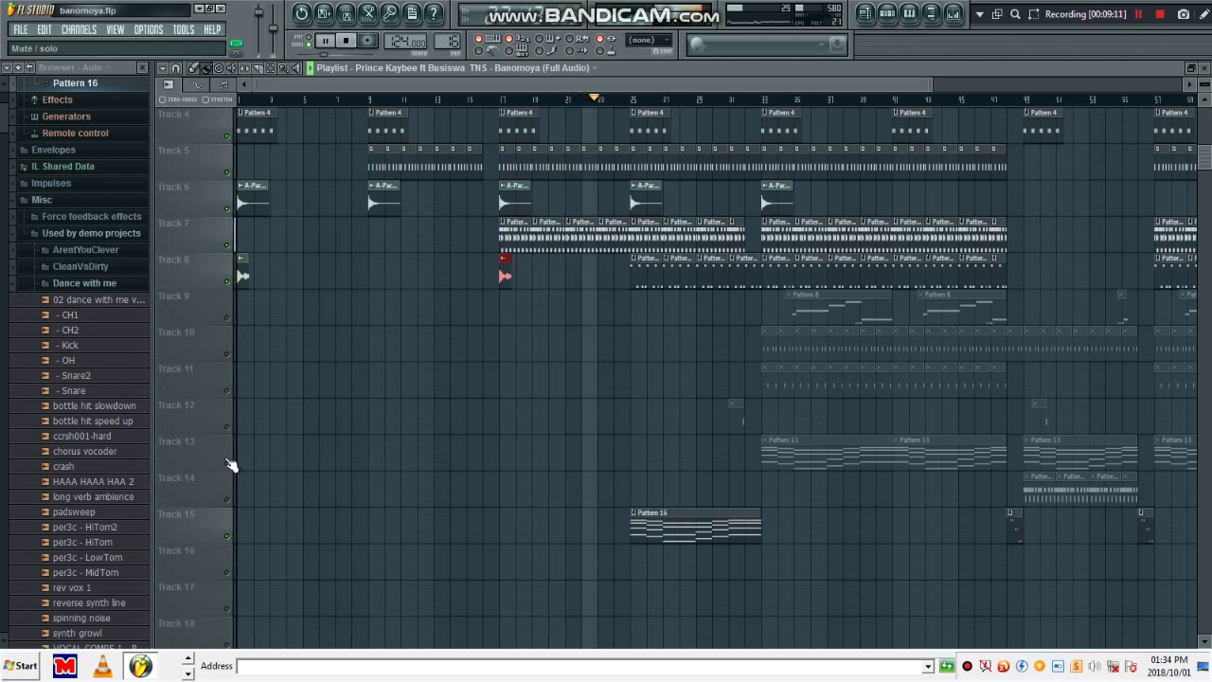
Step: Lower the velocities of all Purity #4 chords in Pattern 13 to about 28% in the piano roll
{"action": "double_click", "coordinate": [774, 458]}
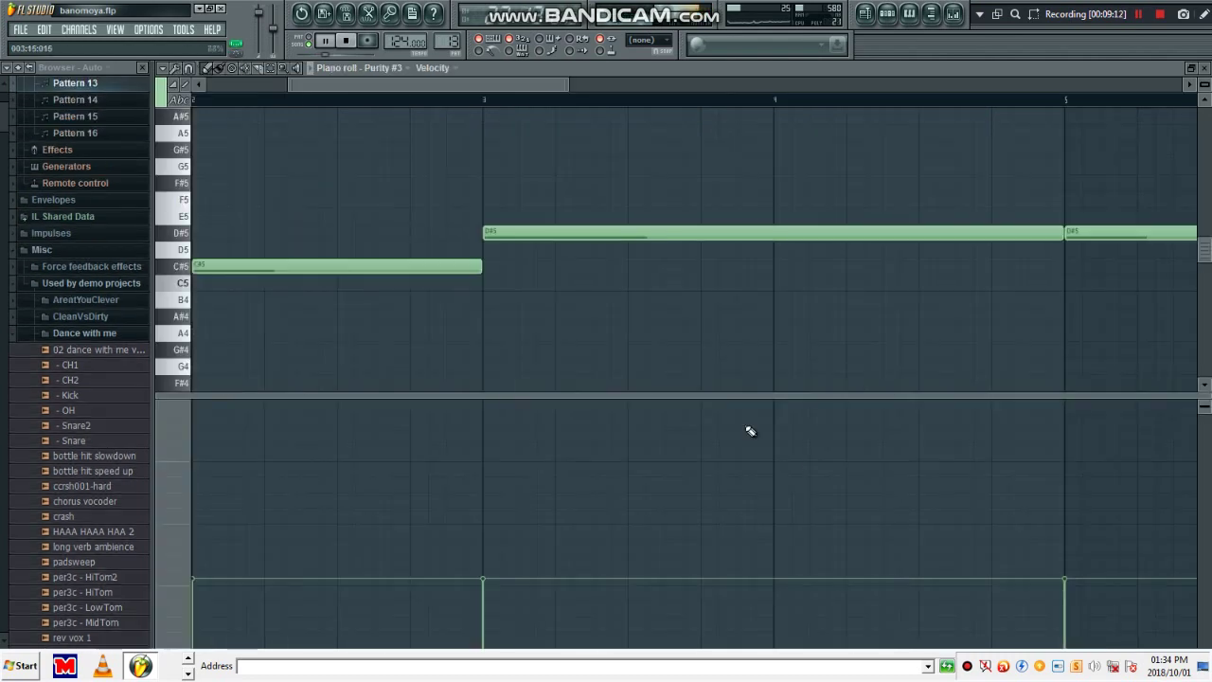
{"action": "left_click", "coordinate": [909, 13]}
{"action": "left_click", "coordinate": [546, 567]}
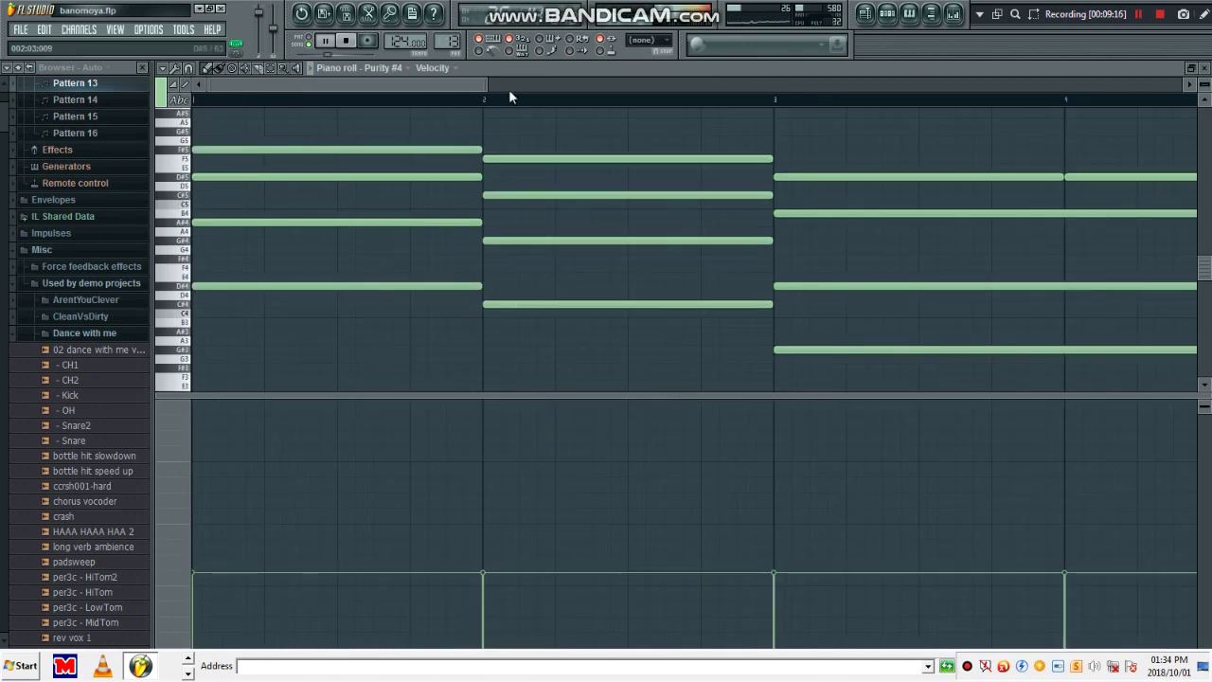
{"action": "scroll", "coordinate": [498, 103], "scroll_direction": "down", "scroll_amount": 3}
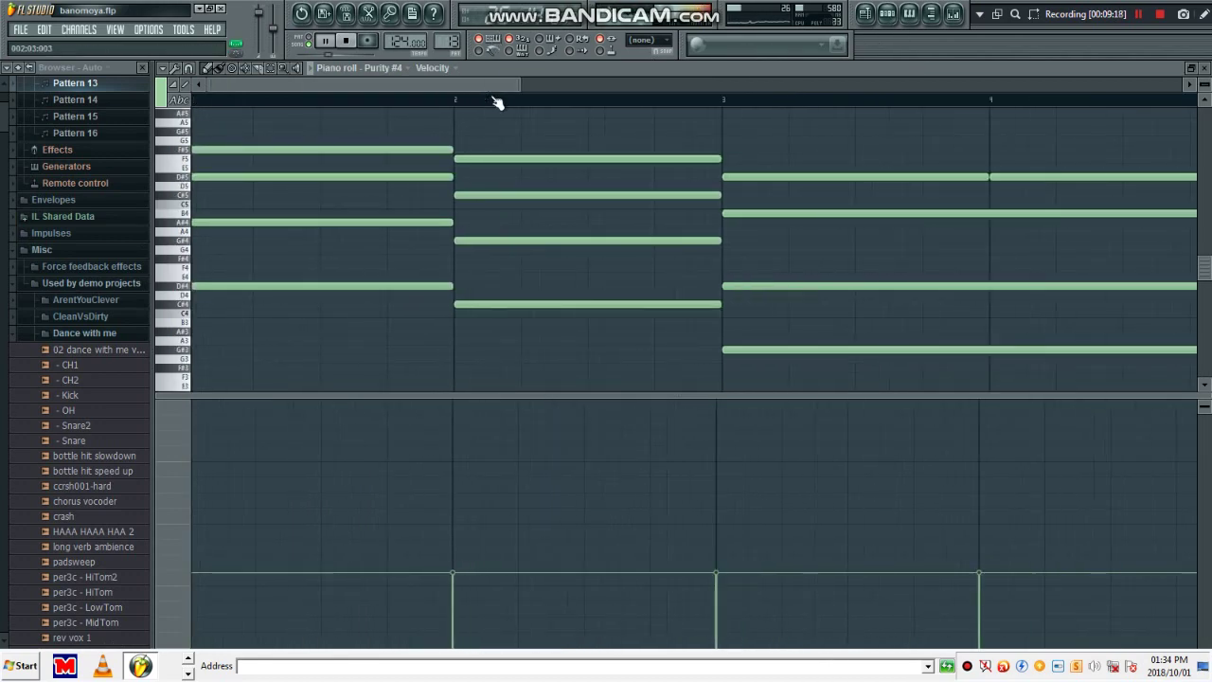
{"action": "scroll", "coordinate": [498, 102], "scroll_direction": "down", "scroll_amount": 4}
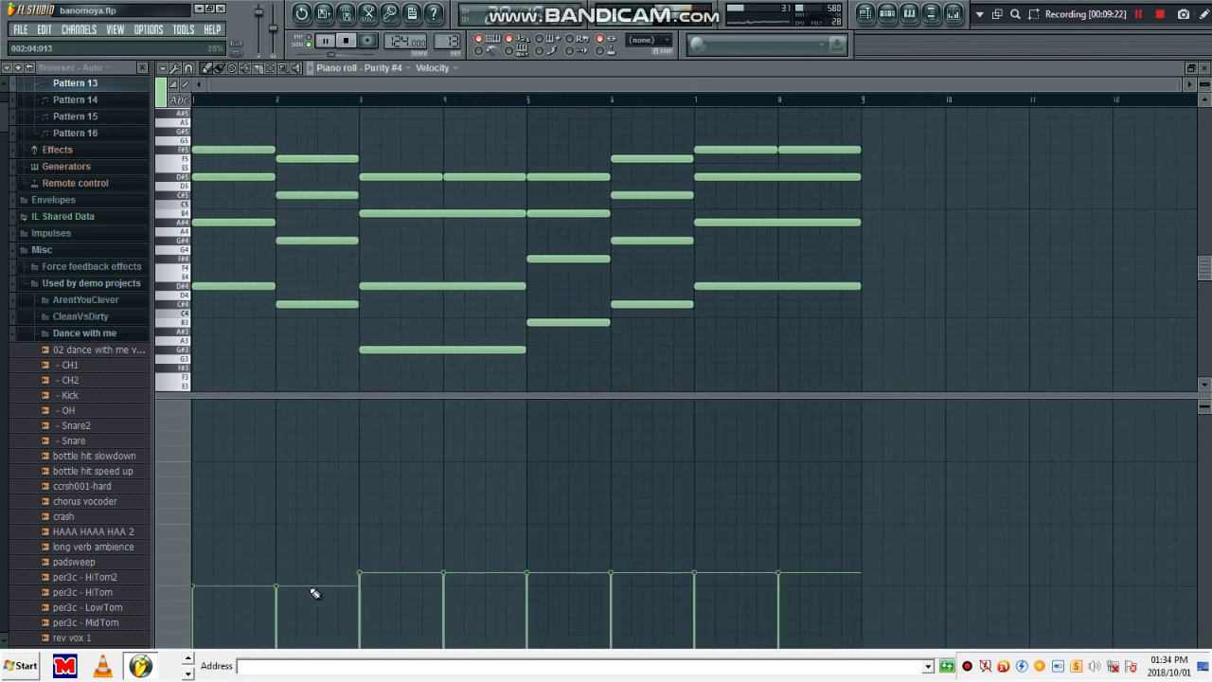
{"action": "mouse_move", "coordinate": [361, 590]}
{"action": "left_mouse_down"}
{"action": "mouse_move", "coordinate": [508, 592]}
{"action": "mouse_move", "coordinate": [483, 590]}
{"action": "left_mouse_up"}
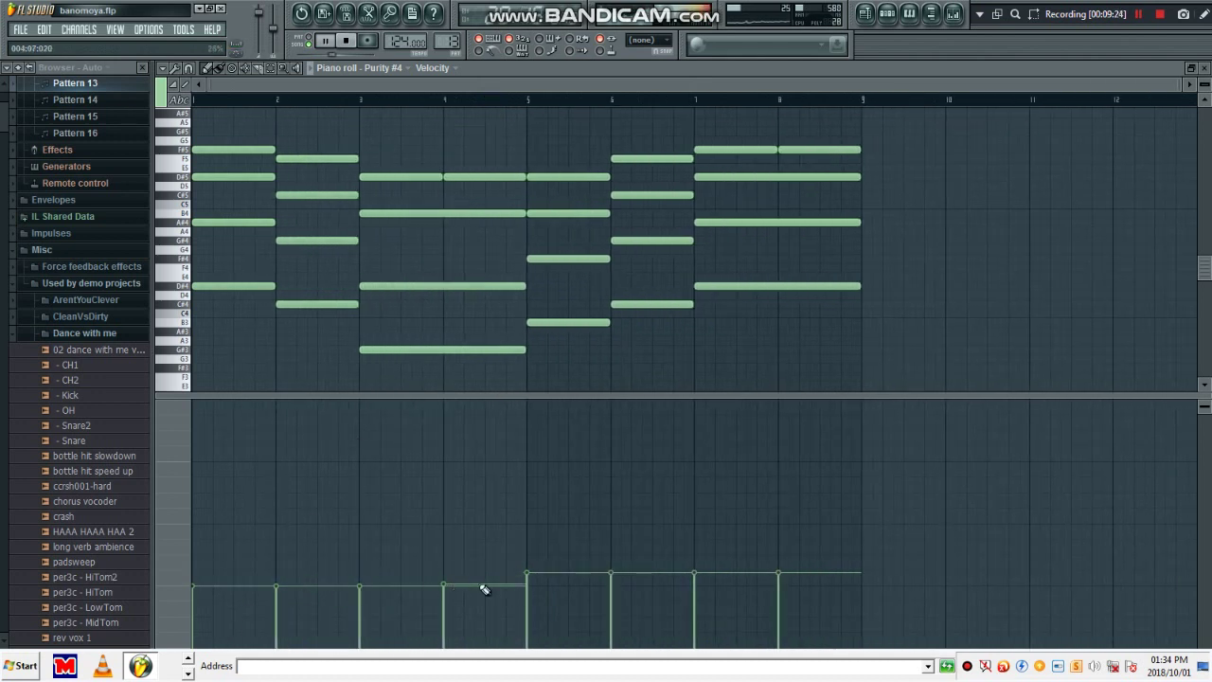
{"action": "left_click_drag", "start_coordinate": [616, 593], "coordinate": [696, 590]}
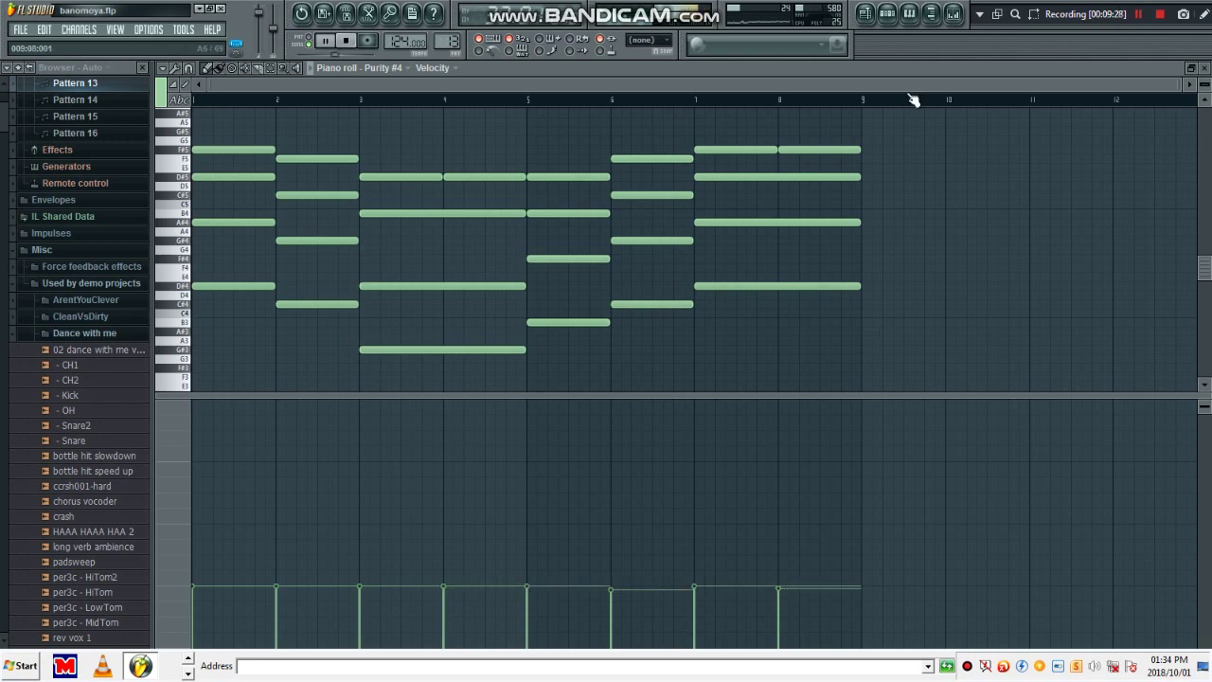
Step: Return to the playlist and unmute Tracks 9 to 13 while the song plays
{"action": "left_click", "coordinate": [887, 13]}
{"action": "left_click", "coordinate": [864, 13]}
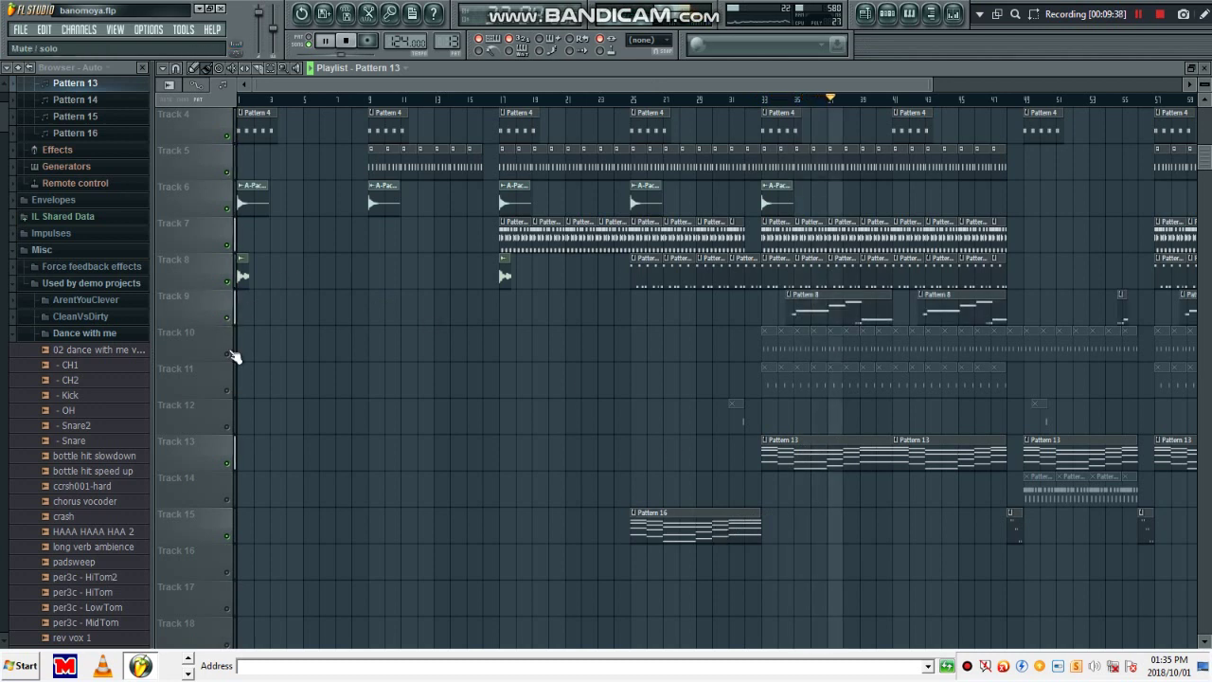
{"action": "left_click", "coordinate": [228, 354]}
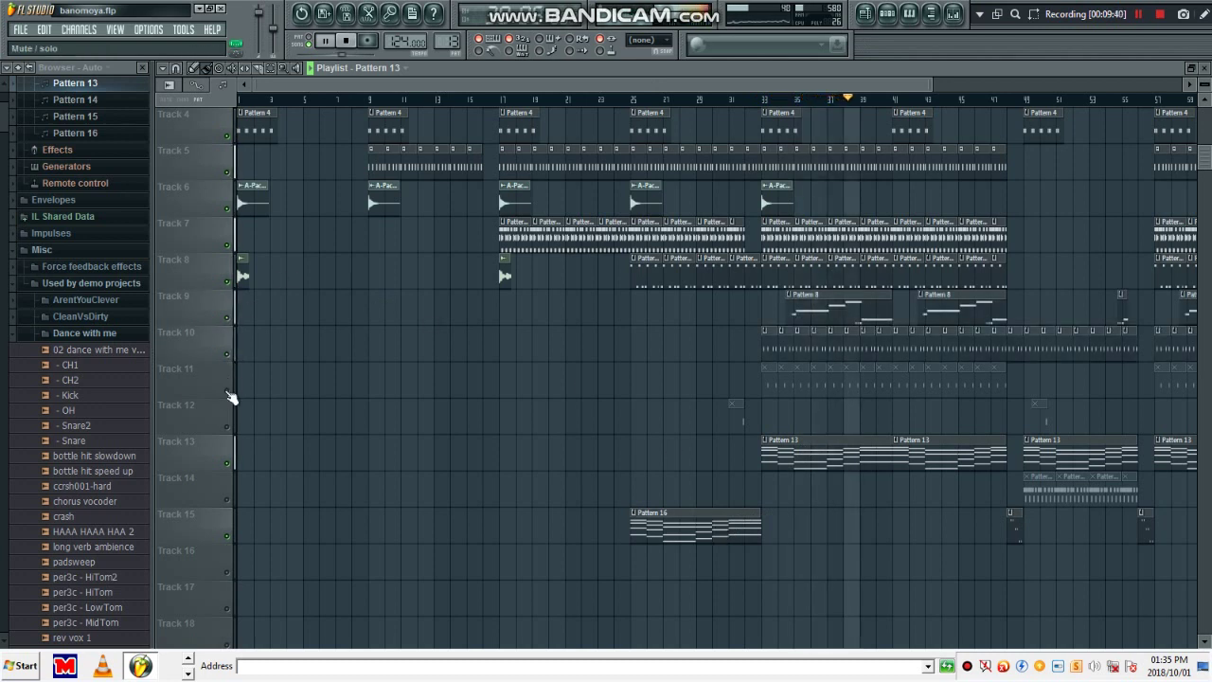
{"action": "left_click", "coordinate": [228, 390]}
{"action": "left_click", "coordinate": [227, 427]}
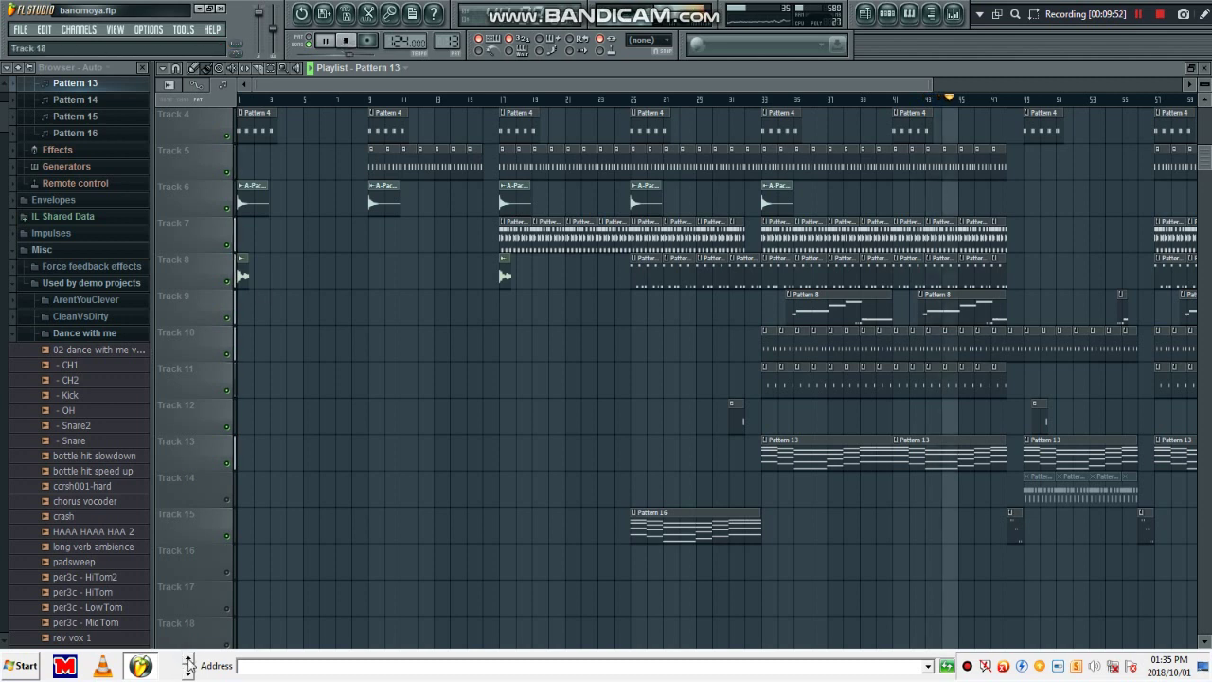
Step: Switch to the Microsoft Word document with the BANOMOYA title page
{"action": "left_click", "coordinate": [188, 660]}
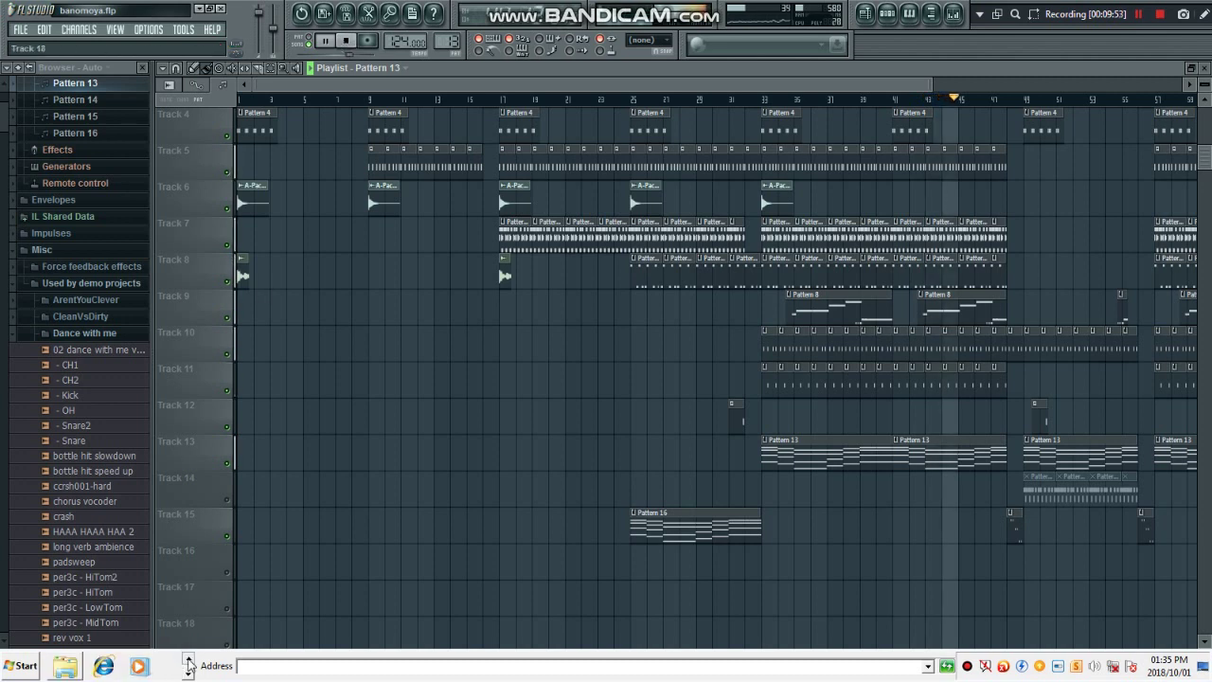
{"action": "left_click", "coordinate": [73, 667]}
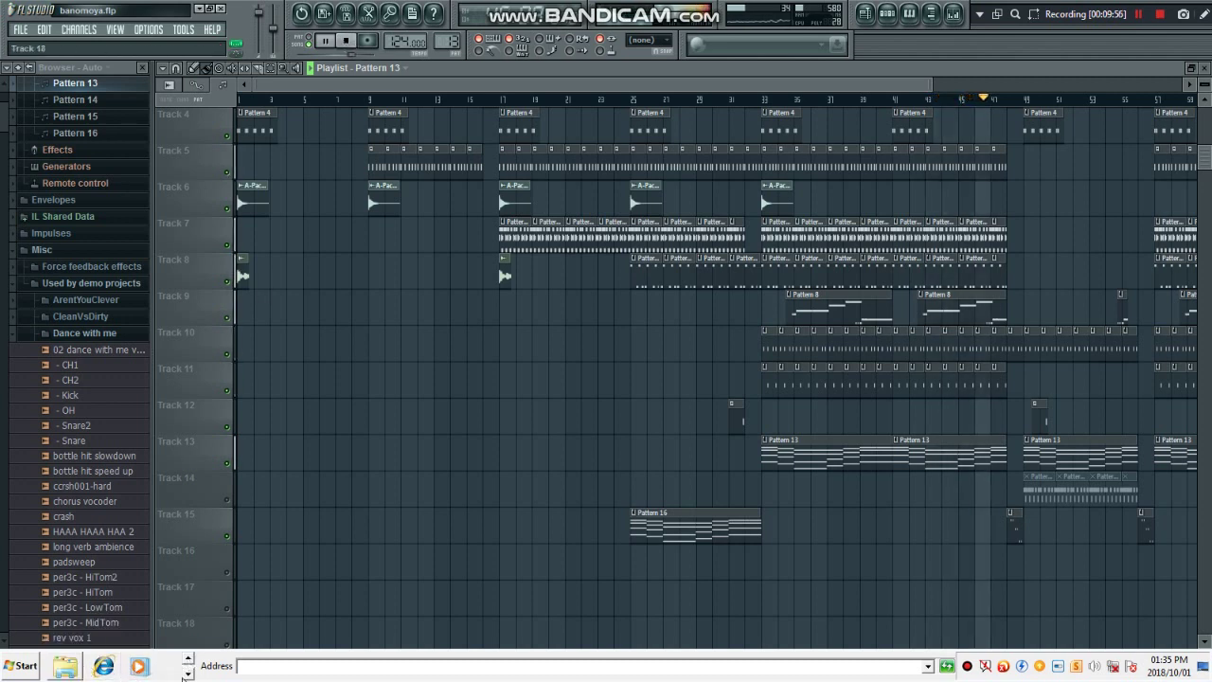
{"action": "left_click", "coordinate": [186, 673]}
{"action": "left_click", "coordinate": [65, 666]}
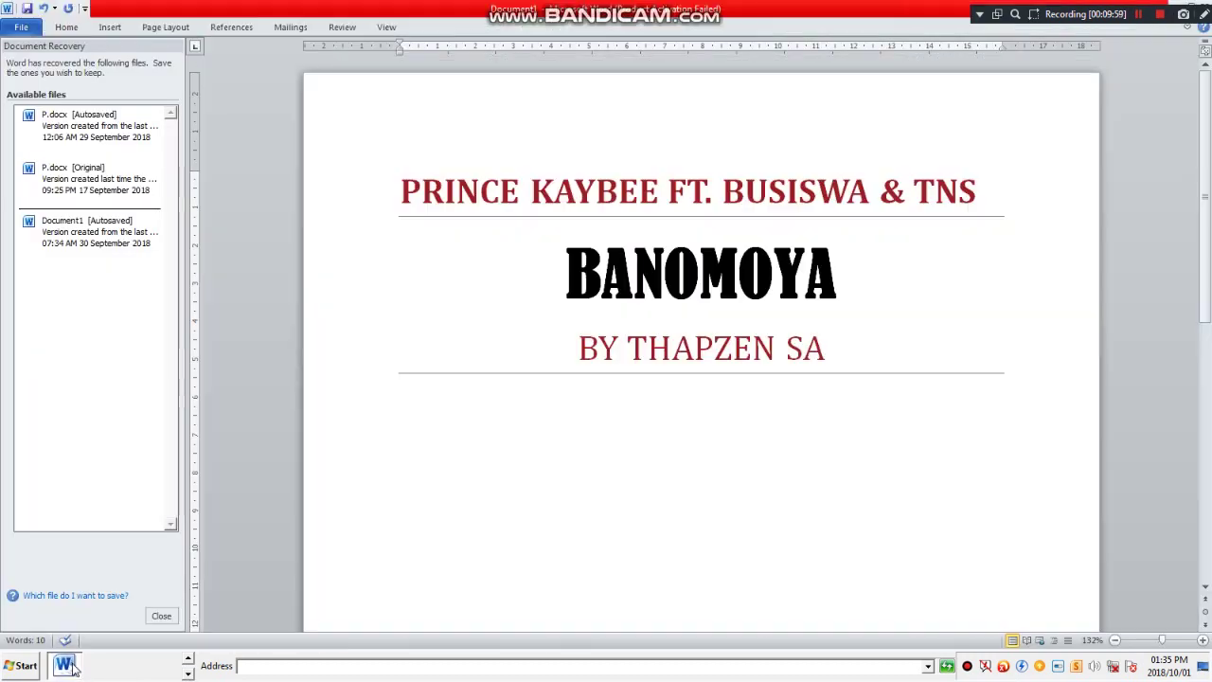